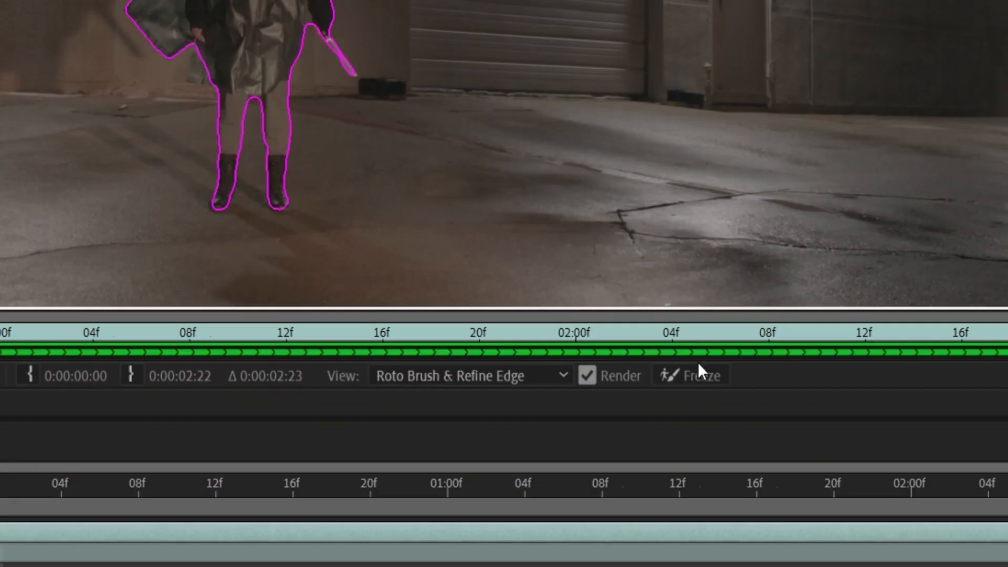
- Freeze the Roto Brush segmentation of the standing figure
{"action": "left_click", "coordinate": [829, 524]}
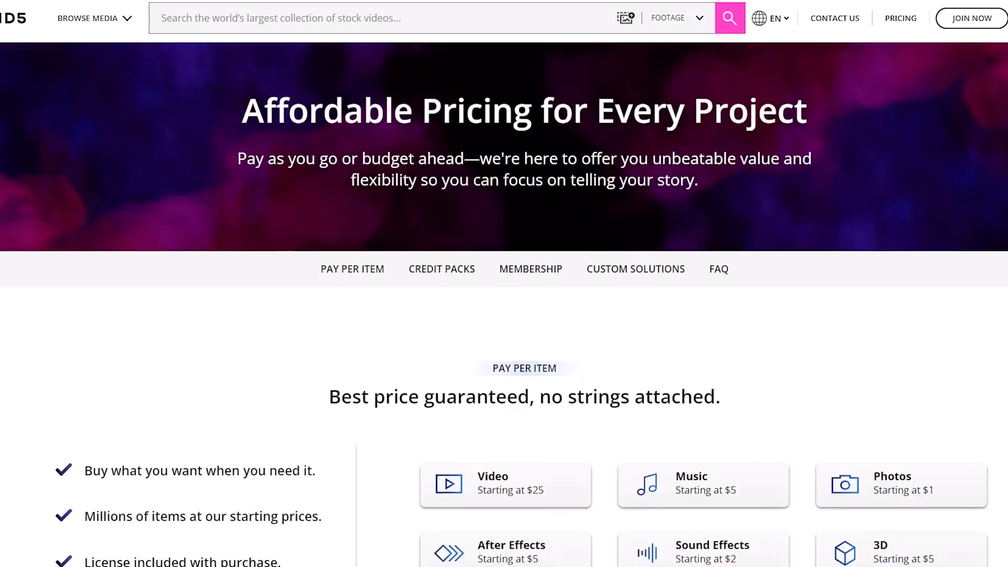
- Review Pond5's pricing page and run a visual search of its stock photos with the image man_on_rock.jpeg
{"action": "scroll", "coordinate": [504, 305], "scroll_direction": "down", "scroll_amount": 3}
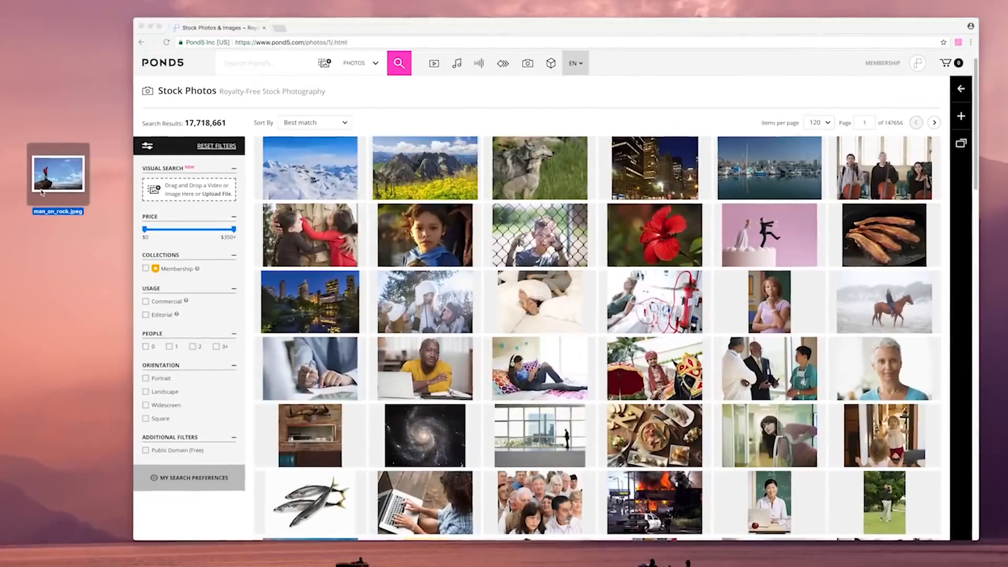
{"action": "left_click_drag", "start_coordinate": [58, 176], "coordinate": [211, 243]}
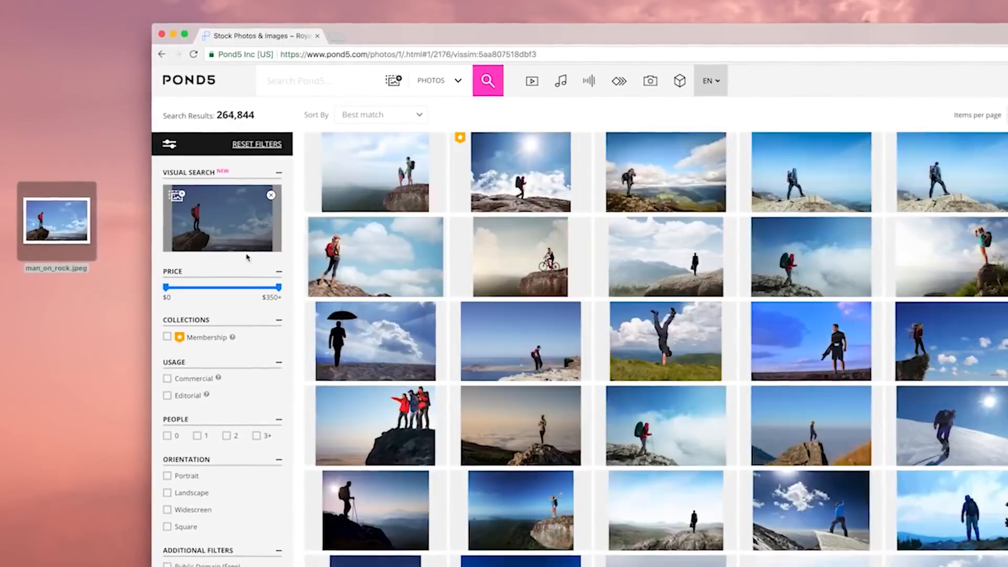
{"action": "scroll", "coordinate": [294, 333], "scroll_direction": "down", "scroll_amount": 5}
{"action": "scroll", "coordinate": [257, 315], "scroll_direction": "down", "scroll_amount": 3}
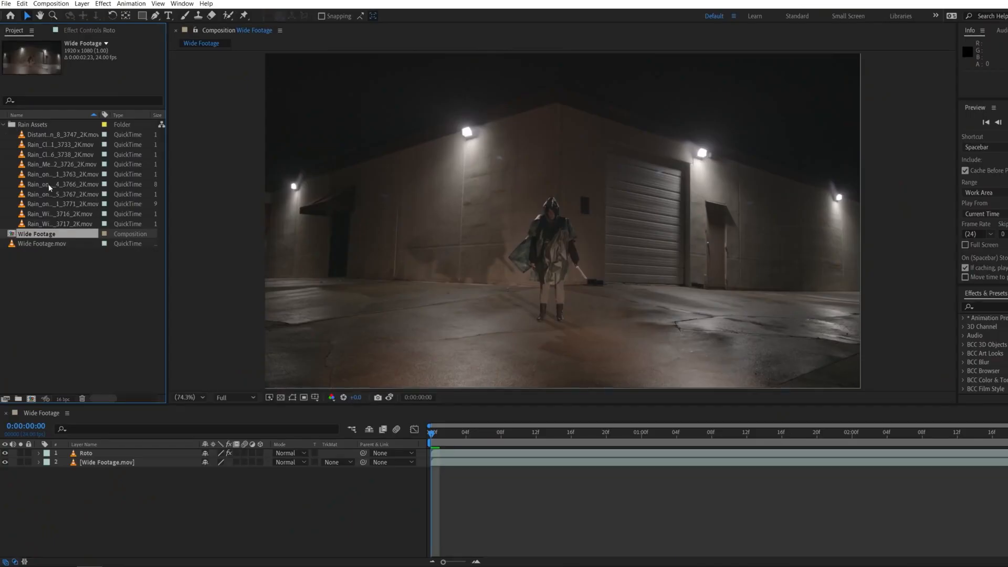
- Add the High_Angle_4_3766_2K.mov ground rain clip between the Roto and Wide Footage layers and scale it to 25%
{"action": "double_click", "coordinate": [49, 185]}
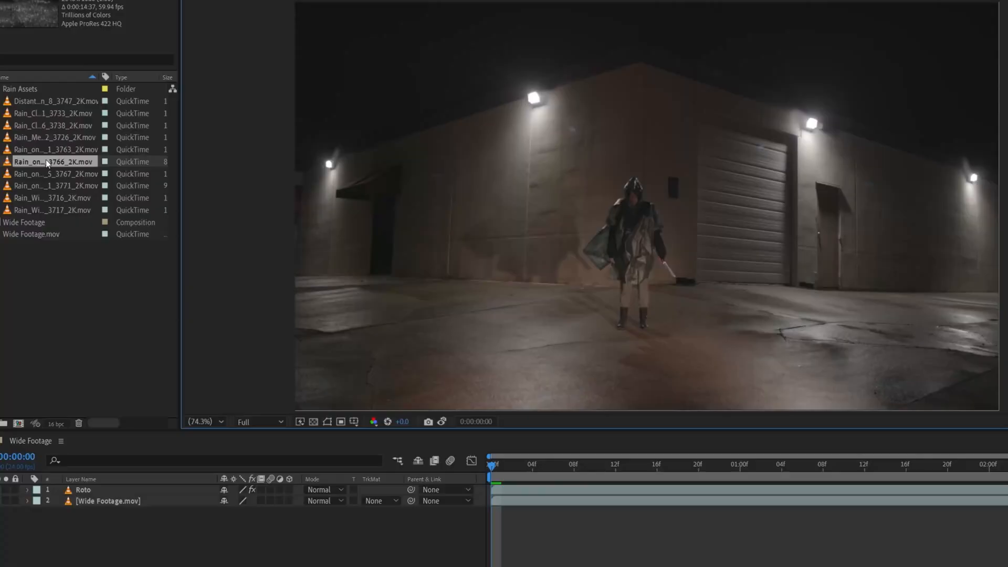
{"action": "left_click_drag", "start_coordinate": [46, 159], "coordinate": [159, 497]}
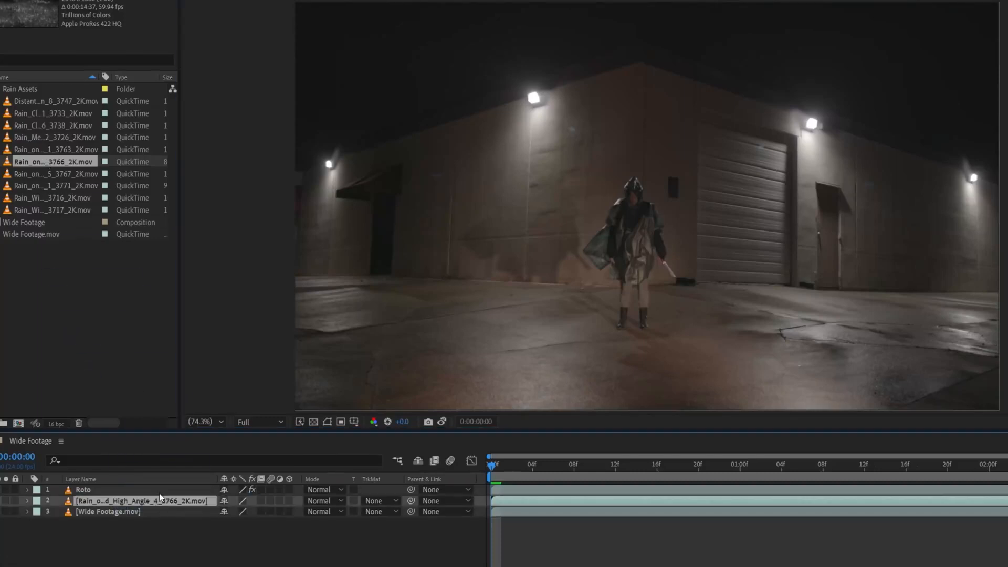
{"action": "key", "text": "s"}
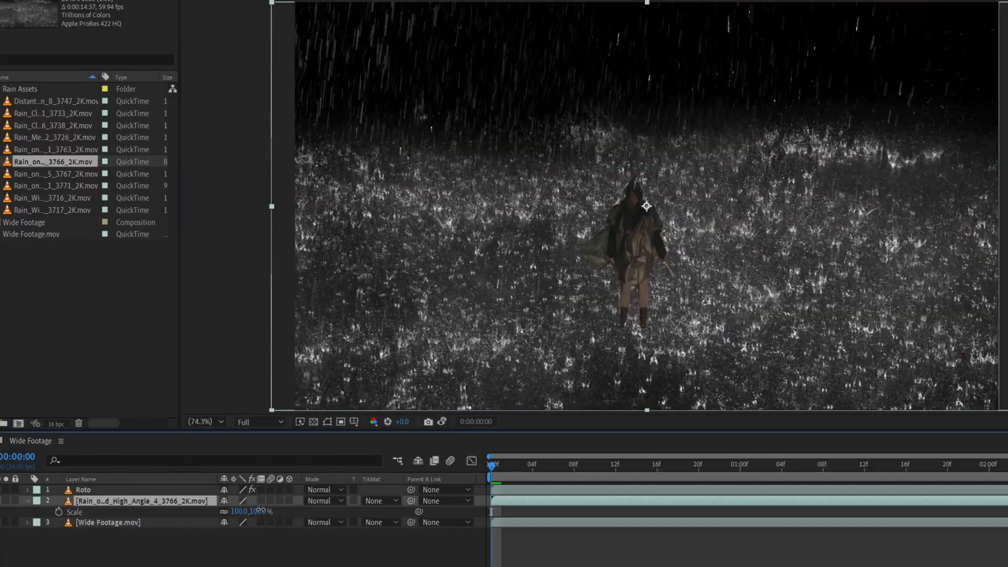
{"action": "left_click_drag", "start_coordinate": [242, 513], "coordinate": [210, 502]}
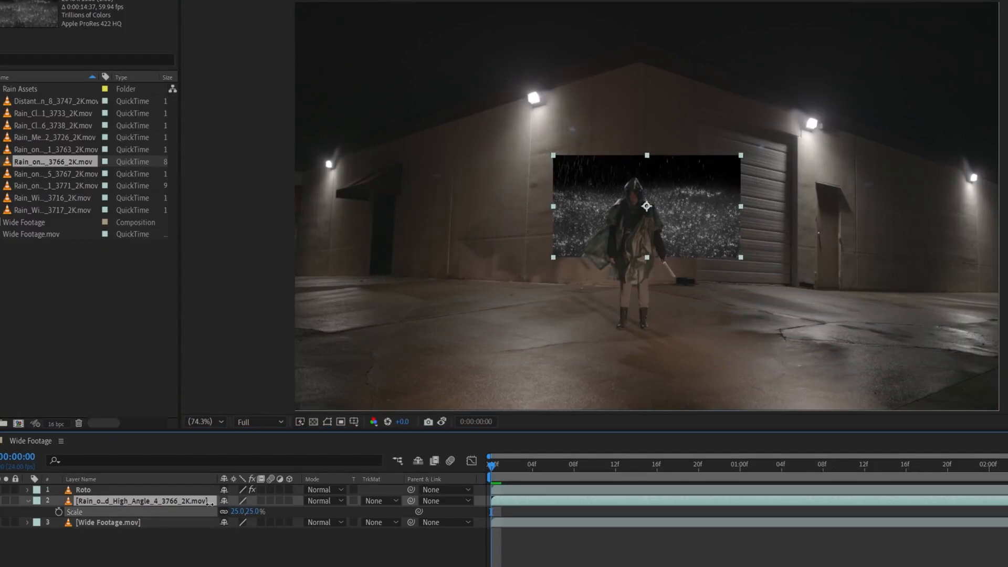
- Move the rain clip onto the ground in front of the figure and set its blending mode to Screen
{"action": "left_click_drag", "start_coordinate": [666, 224], "coordinate": [710, 376]}
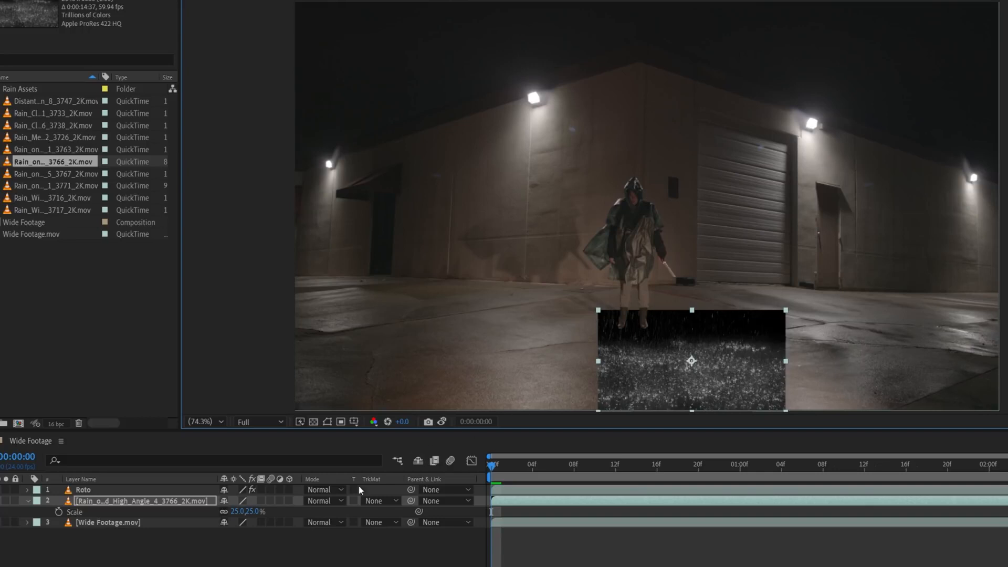
{"action": "left_click", "coordinate": [323, 501]}
{"action": "left_click", "coordinate": [332, 153]}
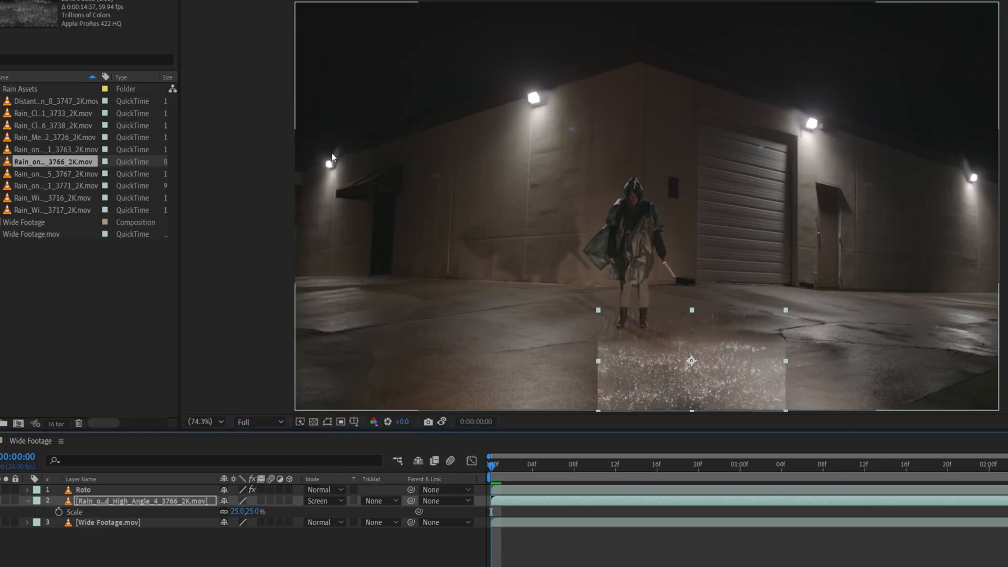
- Draw a rectangular mask around the splashes in the ground rain clip and feather the mask's edges
{"action": "left_click_drag", "start_coordinate": [439, 201], "coordinate": [818, 378]}
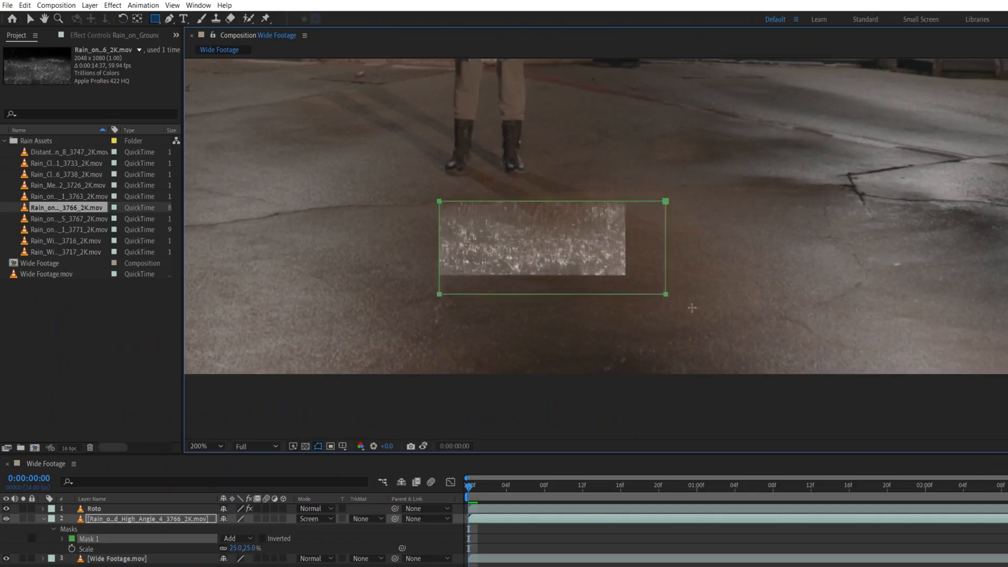
{"action": "key", "text": "f"}
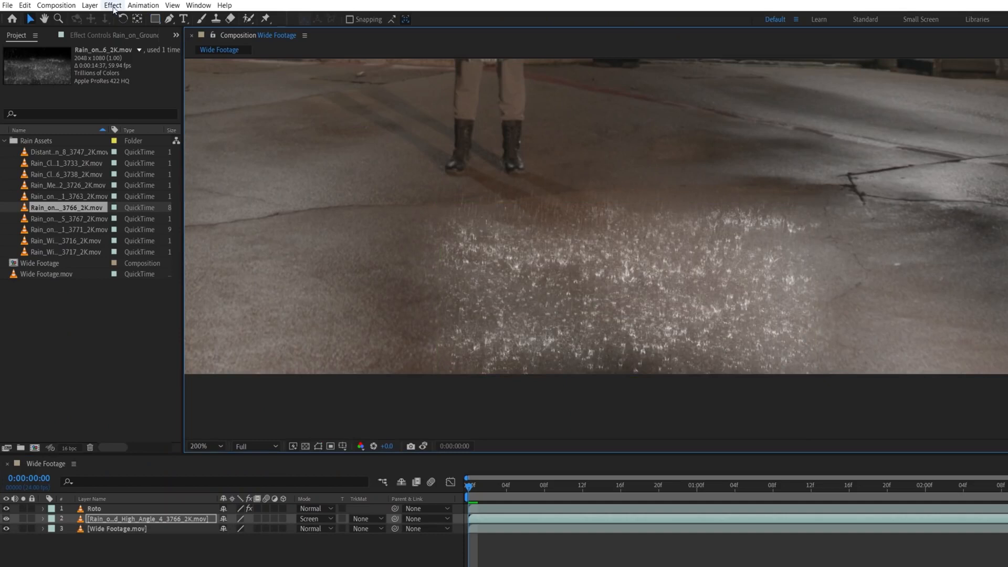
- Apply a Curves effect to the ground rain layer and pull the midtones down to suppress its grey background
{"action": "left_click", "coordinate": [113, 6]}
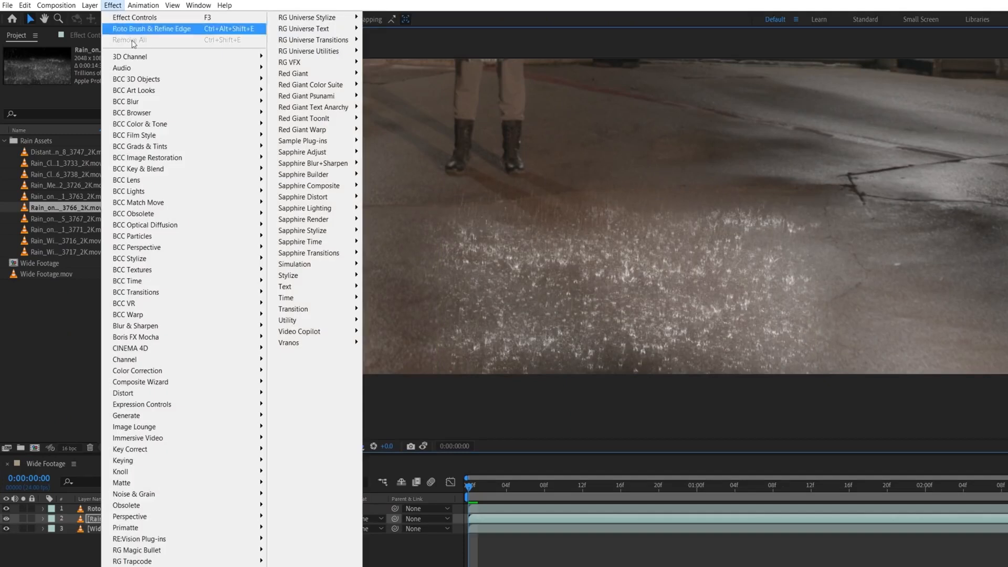
{"action": "mouse_move", "coordinate": [247, 435]}
{"action": "left_click", "coordinate": [302, 472]}
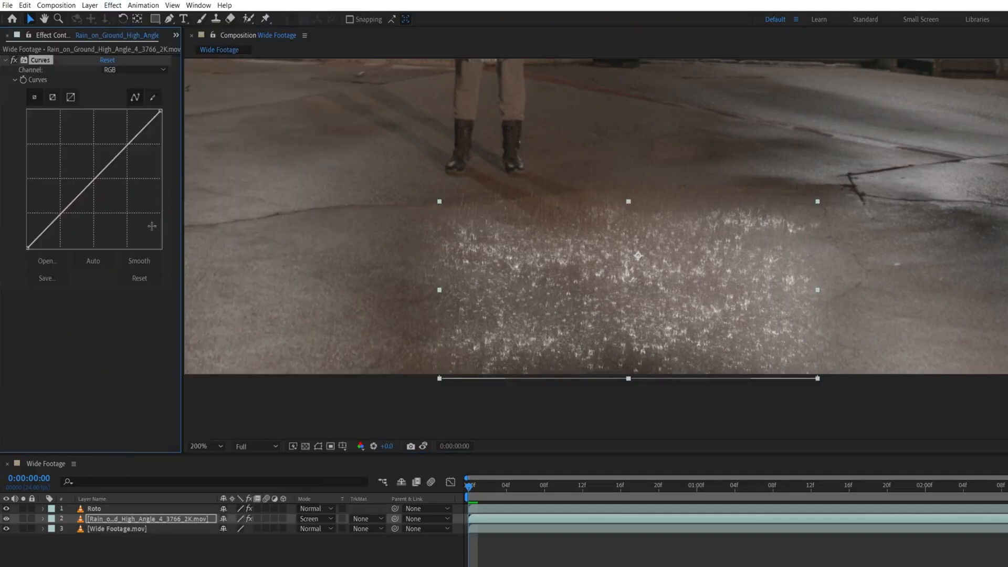
{"action": "left_click_drag", "start_coordinate": [98, 177], "coordinate": [92, 228]}
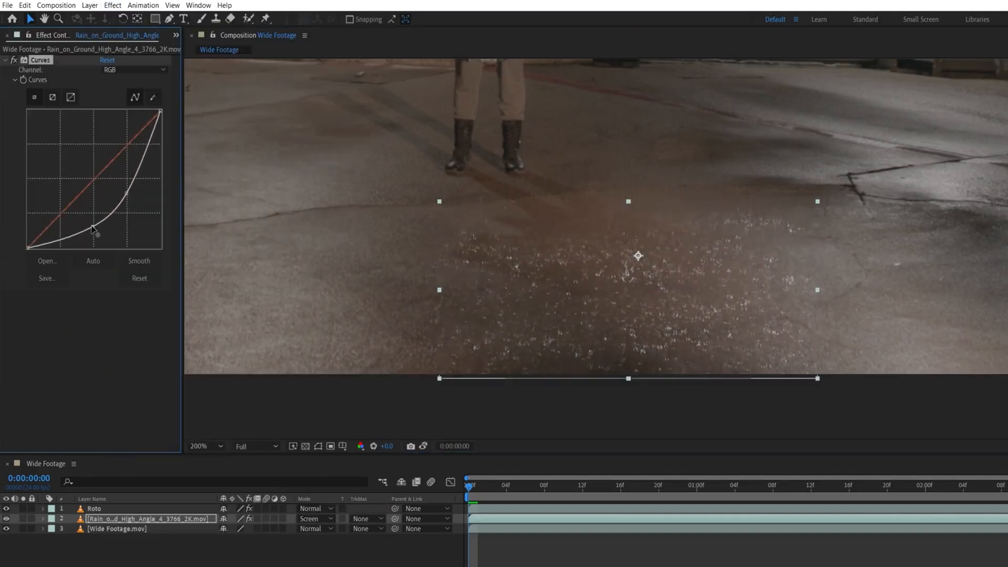
- Lower the opacity of the ground rain layer
{"action": "key", "text": "t"}
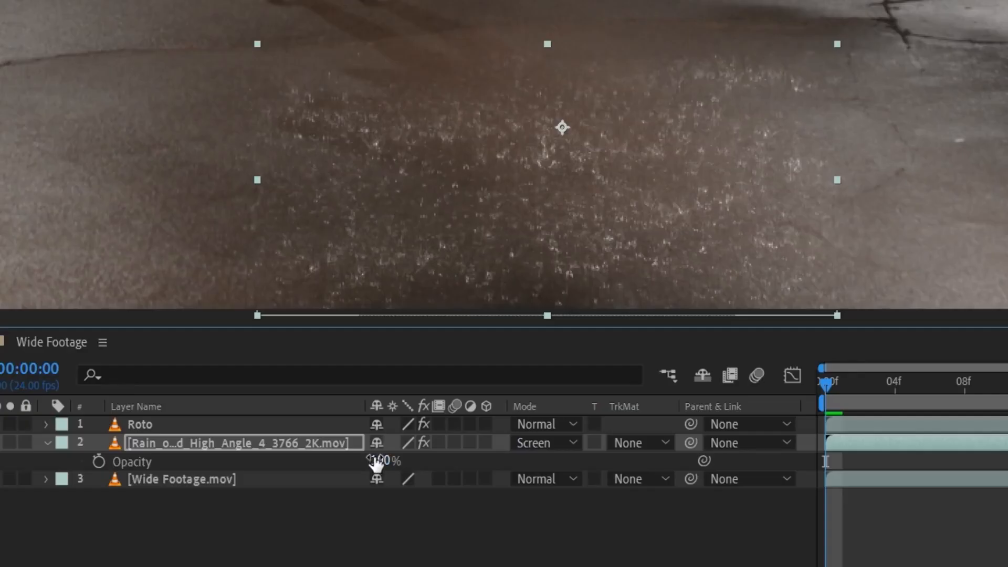
{"action": "left_click_drag", "start_coordinate": [224, 526], "coordinate": [210, 525]}
{"action": "key", "text": "t"}
- Duplicate the ground rain layer repeatedly and spread the copies across the pavement in rows
{"action": "key", "text": "ctrl+d"}
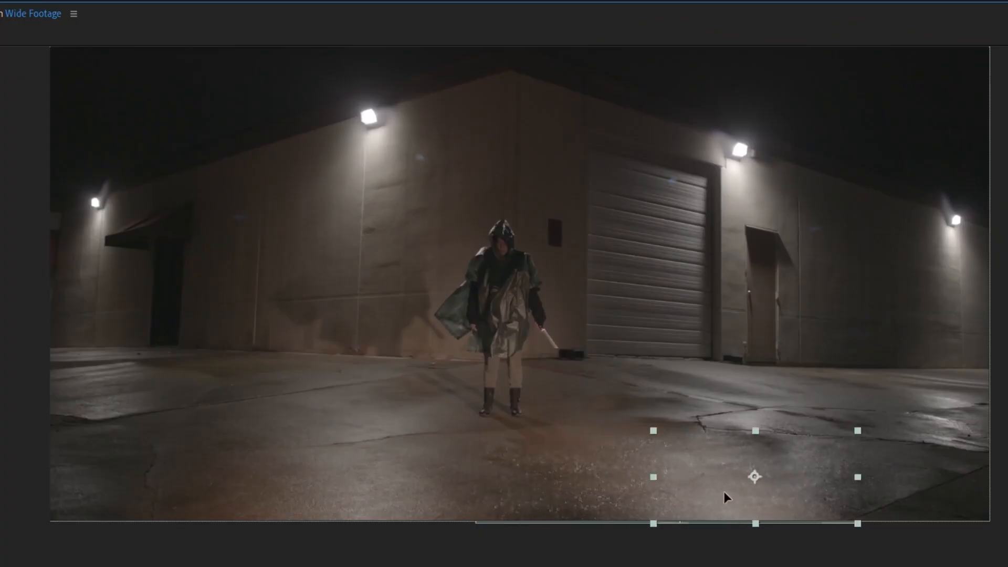
{"action": "left_click_drag", "start_coordinate": [723, 492], "coordinate": [23, 490]}
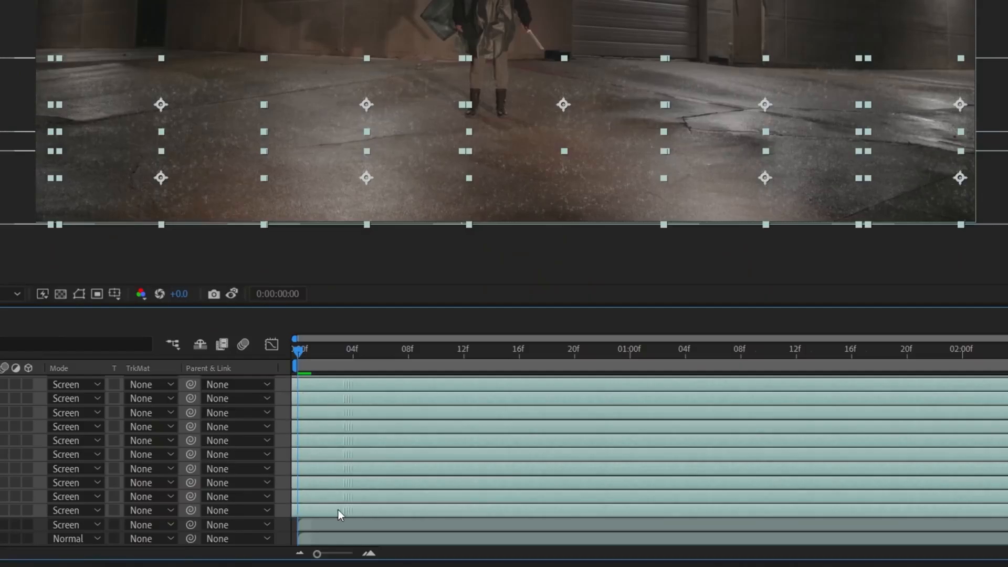
- Stagger the timing of the duplicated rain layers, dropping one layer at a time from the selection, from the lowest upwards
{"action": "left_click", "coordinate": [338, 509], "text": "ctrl"}
{"action": "left_click", "coordinate": [303, 497], "text": "ctrl"}
{"action": "left_click", "coordinate": [335, 482], "text": "ctrl"}
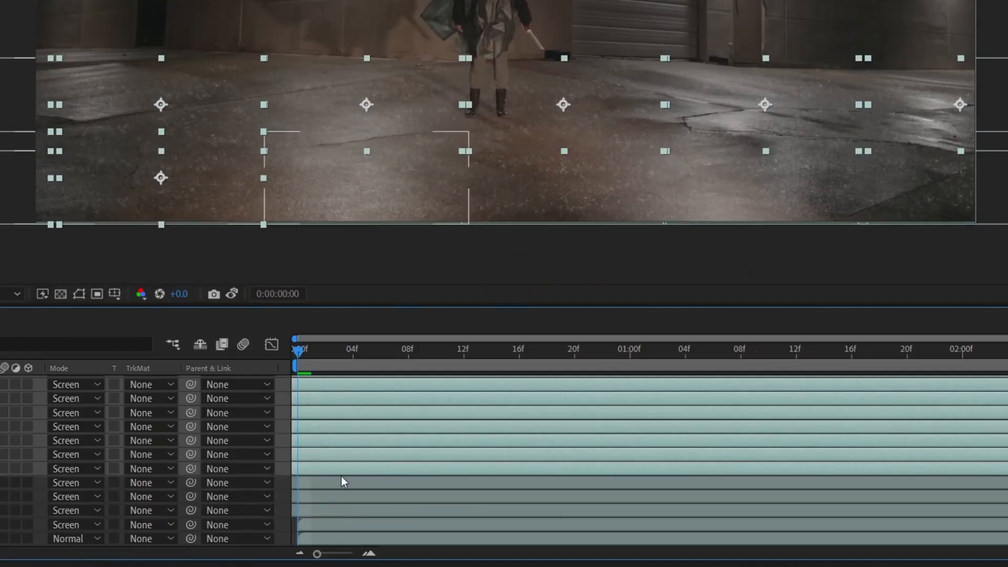
{"action": "left_click", "coordinate": [378, 468], "text": "ctrl"}
{"action": "left_click", "coordinate": [367, 454], "text": "ctrl"}
{"action": "left_click", "coordinate": [360, 441], "text": "ctrl"}
{"action": "left_click", "coordinate": [331, 427], "text": "ctrl"}
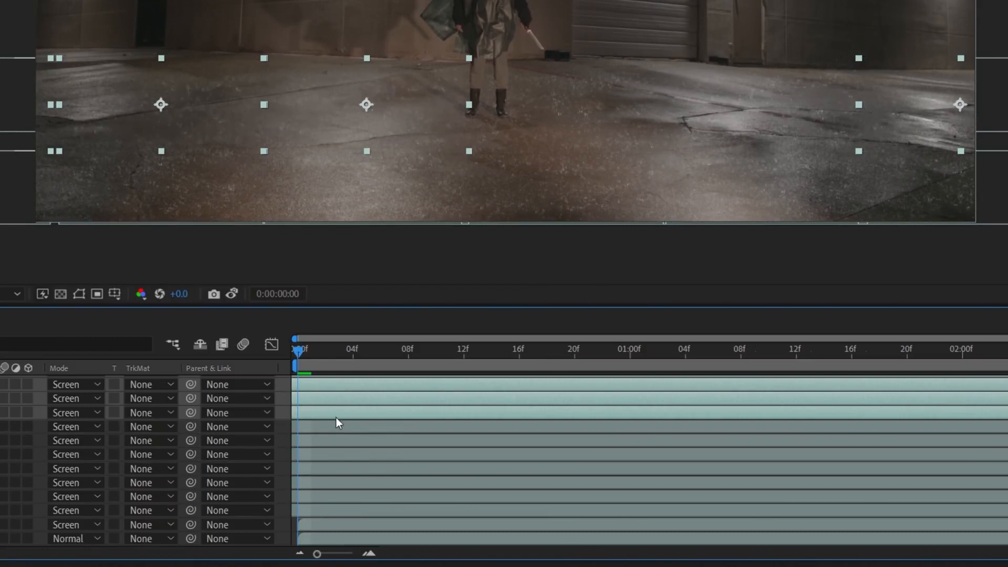
{"action": "left_click", "coordinate": [339, 414], "text": "ctrl"}
{"action": "left_click", "coordinate": [346, 399], "text": "ctrl"}
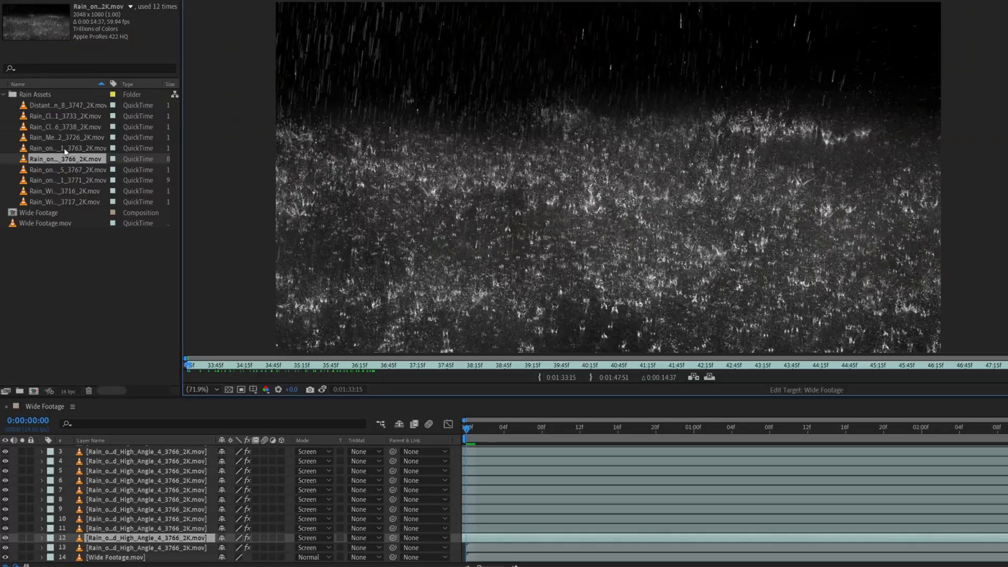
- Preview the High_Angle_1_3763_2K.mov ground rain clip and replace some of the duplicated High_Angle_4_3766 layers with it for variety
{"action": "left_click", "coordinate": [64, 148]}
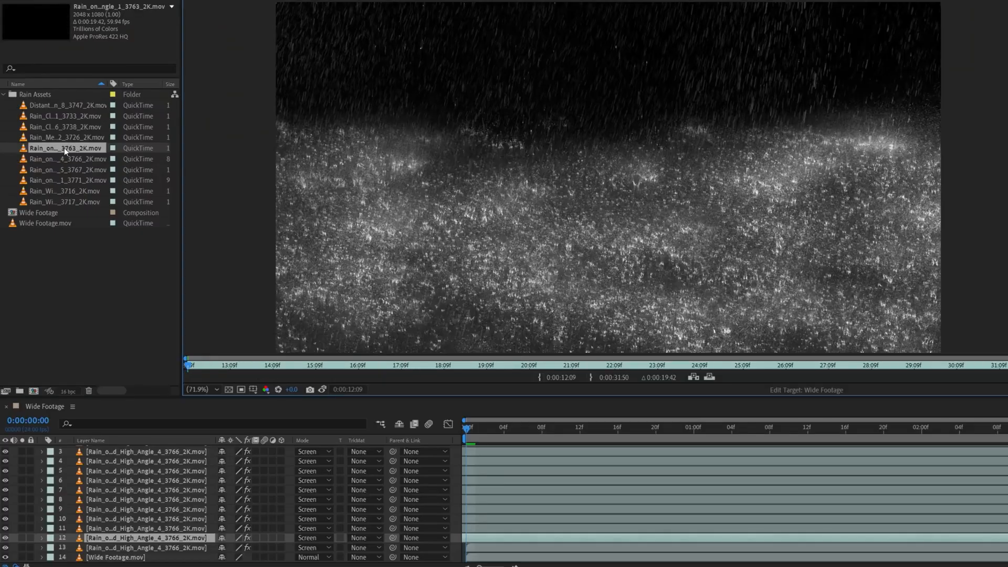
{"action": "left_click", "coordinate": [318, 1]}
{"action": "left_click_drag", "start_coordinate": [57, 157], "coordinate": [163, 520]}
{"action": "left_click", "coordinate": [156, 519]}
{"action": "left_click", "coordinate": [160, 490]}
{"action": "left_click_drag", "start_coordinate": [65, 149], "coordinate": [65, 149]}
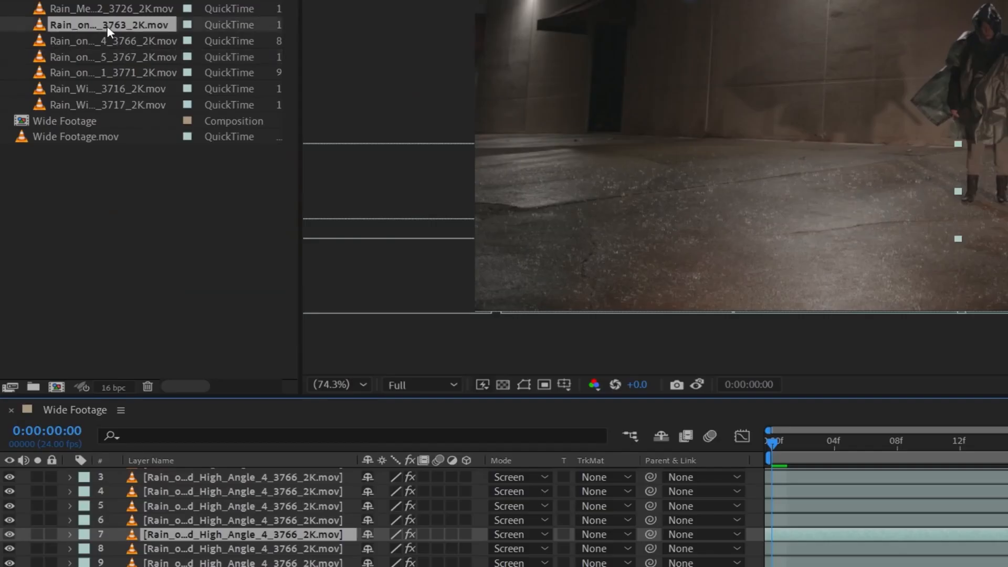
{"action": "left_click_drag", "start_coordinate": [107, 26], "coordinate": [246, 490]}
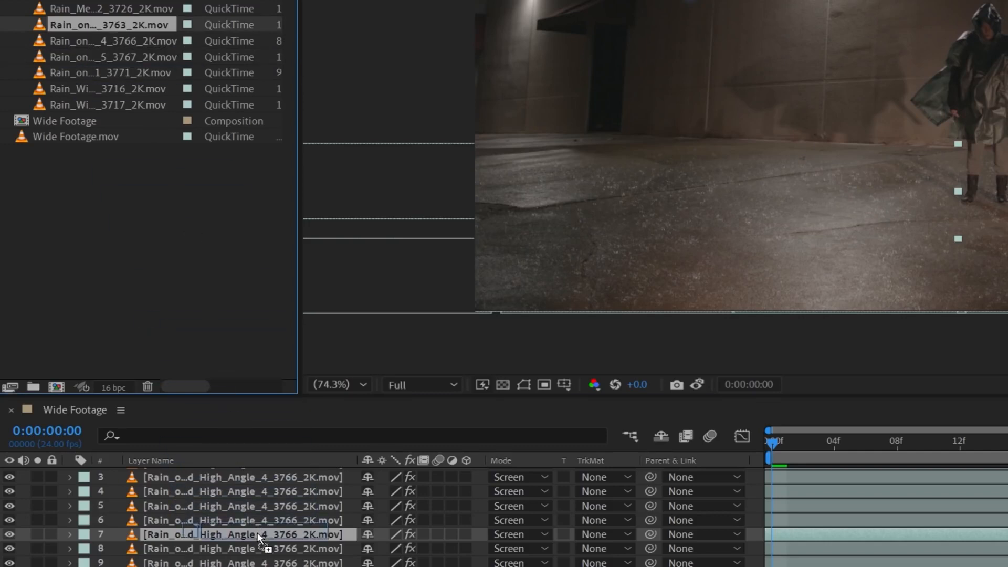
{"action": "left_click_drag", "start_coordinate": [258, 533], "coordinate": [258, 534]}
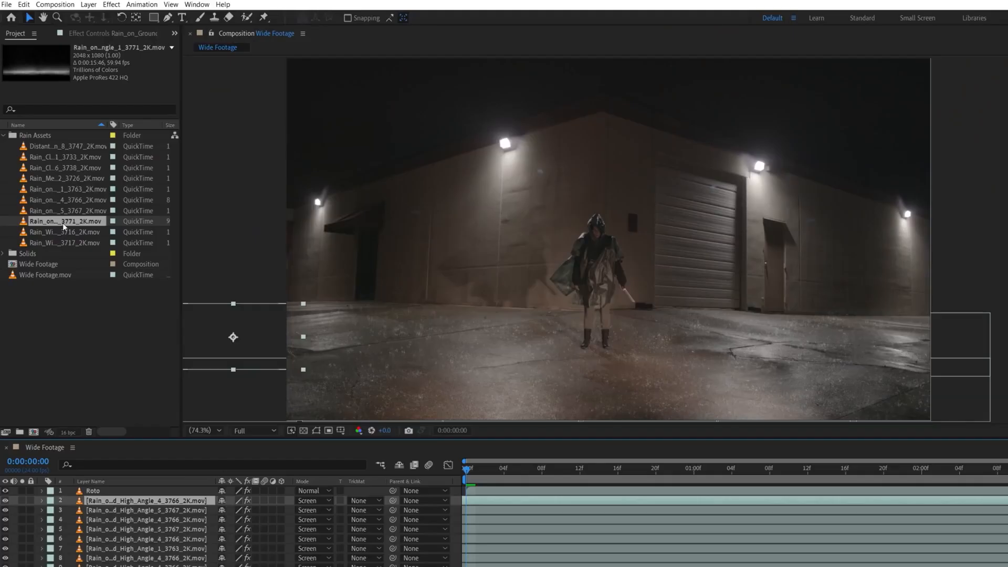
- Add the Low_Angle_1_3771_2K.mov ground rain clip to the composition and shift its anchor point to the splash line
{"action": "left_click_drag", "start_coordinate": [64, 222], "coordinate": [707, 308]}
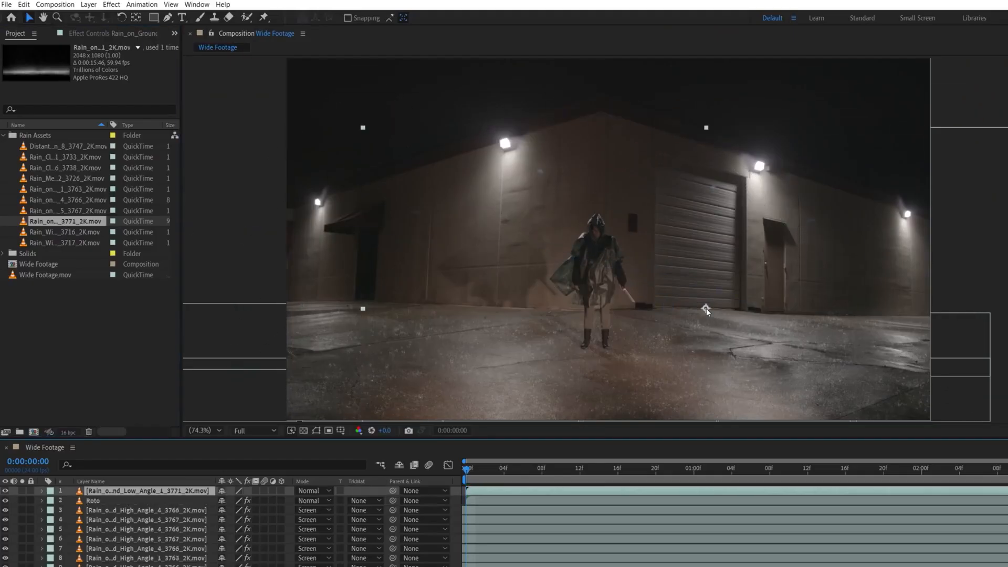
{"action": "key", "text": "a"}
{"action": "left_click_drag", "start_coordinate": [254, 501], "coordinate": [266, 497]}
- Scale the low-angle rain clip to 52% and position its splashes along the base of the garage door wall
{"action": "key", "text": "s"}
{"action": "left_click_drag", "start_coordinate": [251, 500], "coordinate": [229, 497]}
{"action": "left_click_drag", "start_coordinate": [580, 330], "coordinate": [638, 338]}
- Set the low-angle rain layer's blending mode to Screen and darken its midtones with Curves
{"action": "left_click", "coordinate": [319, 491]}
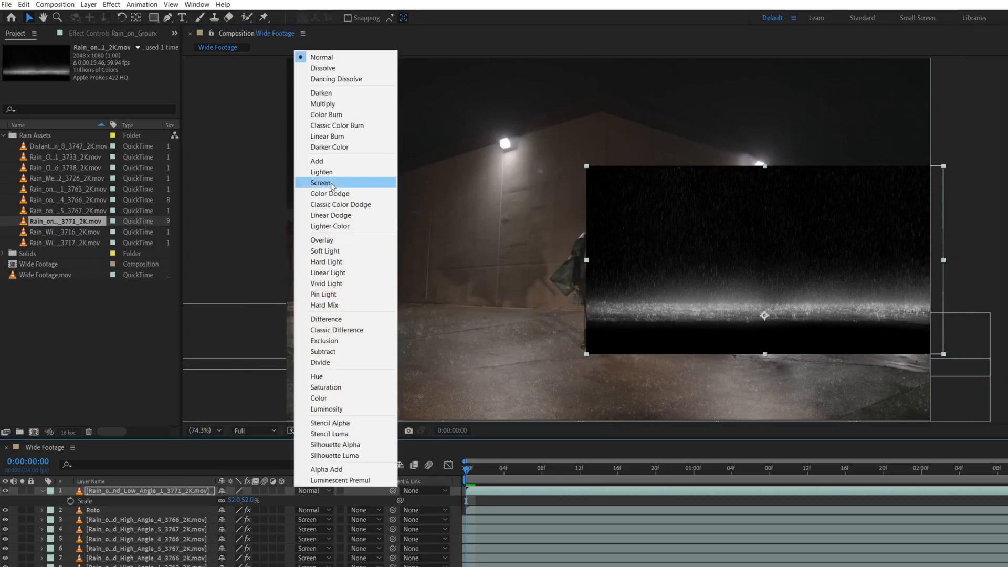
{"action": "left_click", "coordinate": [331, 184]}
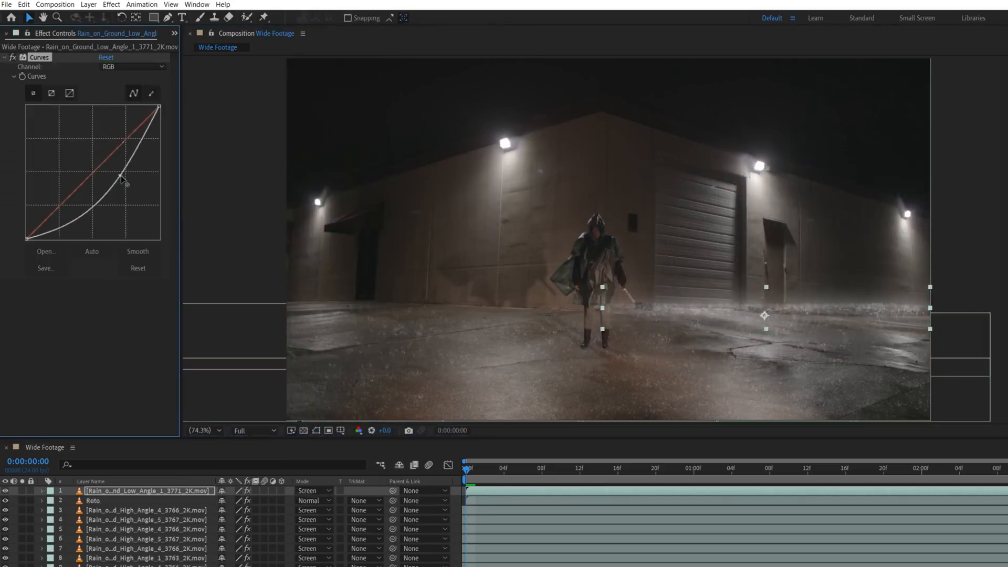
{"action": "left_click_drag", "start_coordinate": [121, 179], "coordinate": [89, 226]}
- Set the low-angle rain layer's rotation to 3 degrees to follow the slope of the wall base
{"action": "key", "text": "r"}
{"action": "left_click", "coordinate": [233, 500]}
{"action": "type", "text": "3"}
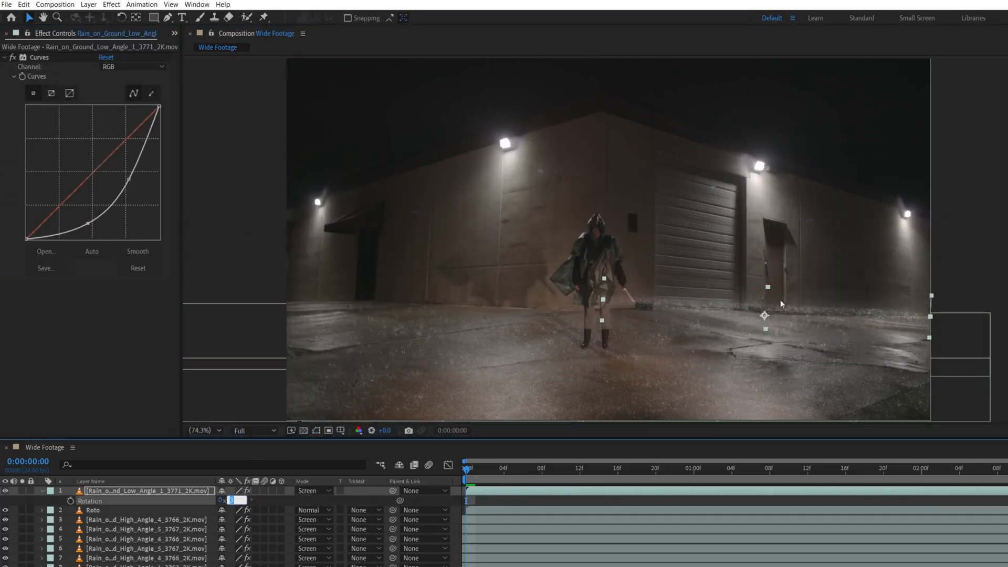
- Duplicate the low-angle rain layer and align the copy along the base of the building's other wall
{"action": "left_click_drag", "start_coordinate": [777, 308], "coordinate": [487, 309]}
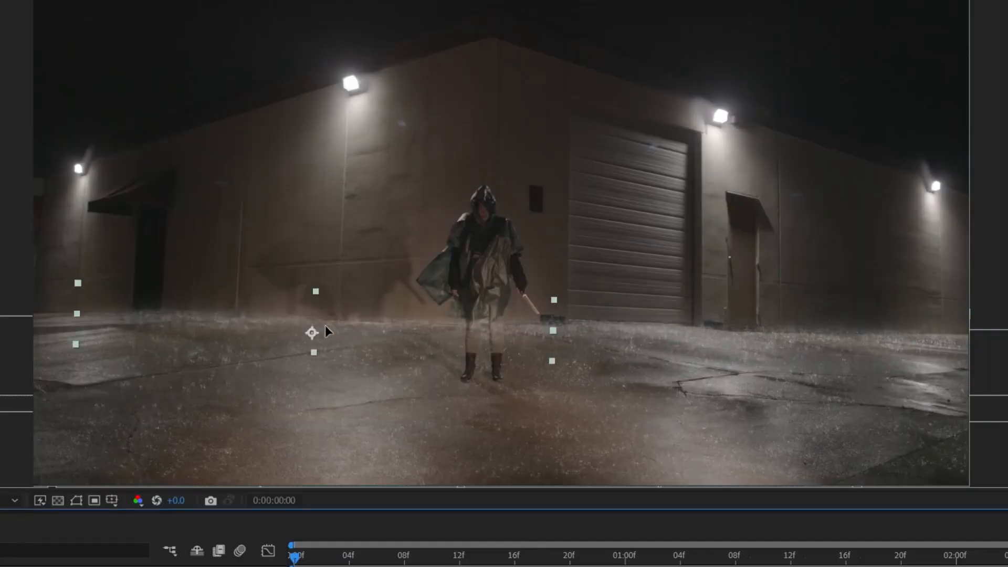
{"action": "left_click", "coordinate": [78, 500]}
{"action": "left_click_drag", "start_coordinate": [497, 340], "coordinate": [477, 331]}
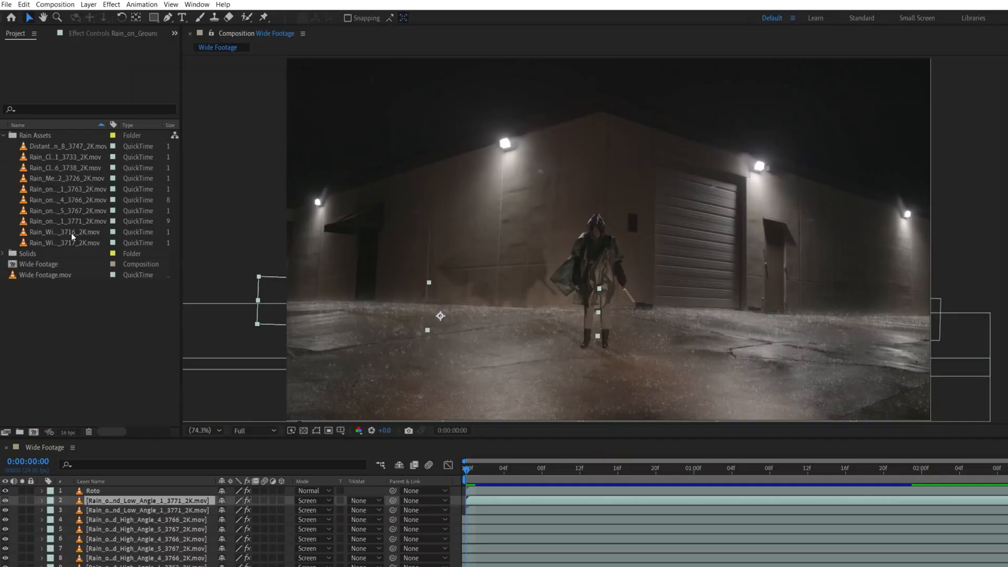
- Add Rain_Wide_2_3716_2K.mov directly below the Roto layer and raise it so its splashes land near the figure's feet
{"action": "left_click_drag", "start_coordinate": [73, 232], "coordinate": [120, 374]}
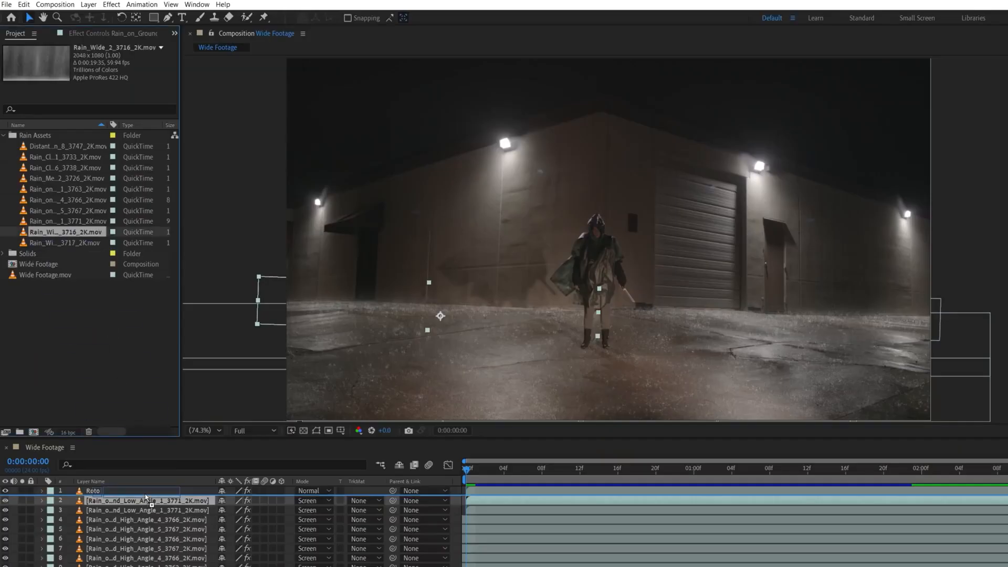
{"action": "left_click_drag", "start_coordinate": [146, 496], "coordinate": [146, 495]}
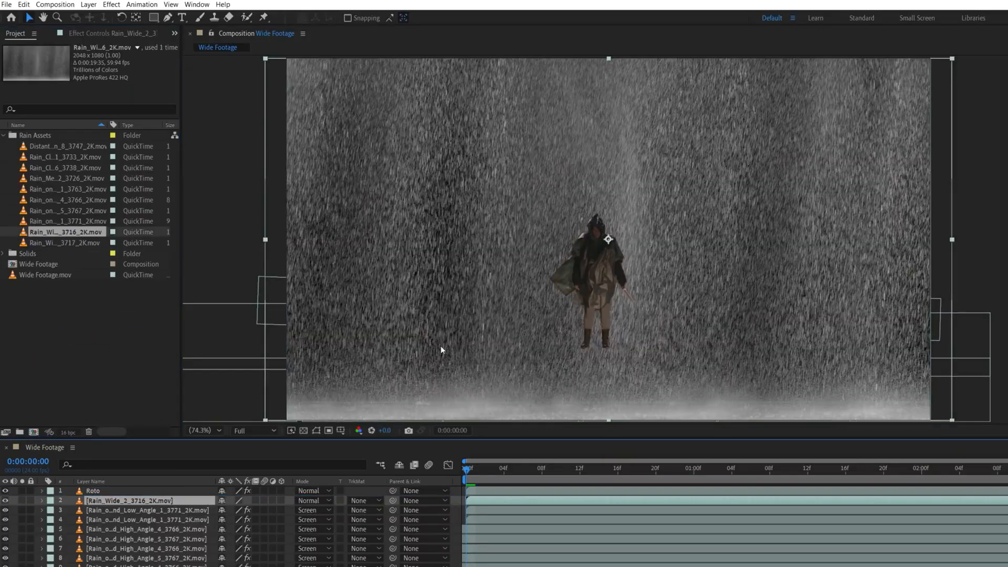
{"action": "left_click_drag", "start_coordinate": [551, 336], "coordinate": [551, 275]}
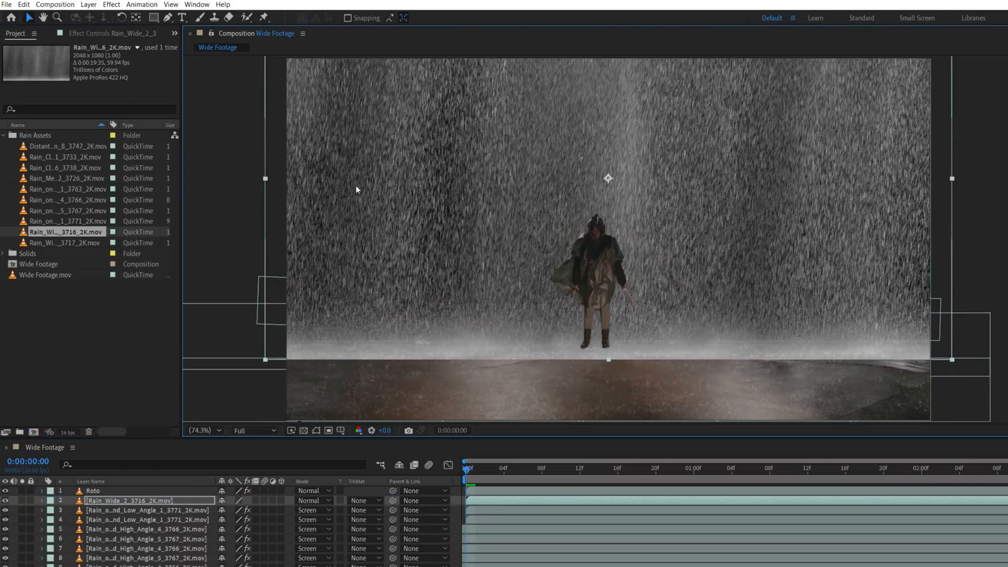
- Draw a rectangular mask across the splash band at the base of the wide rain layer and feather it
{"action": "left_click", "coordinate": [153, 17]}
{"action": "left_click_drag", "start_coordinate": [209, 324], "coordinate": [979, 413]}
{"action": "left_click", "coordinate": [247, 508]}
{"action": "left_click", "coordinate": [239, 540]}
{"action": "left_click_drag", "start_coordinate": [231, 519], "coordinate": [254, 519]}
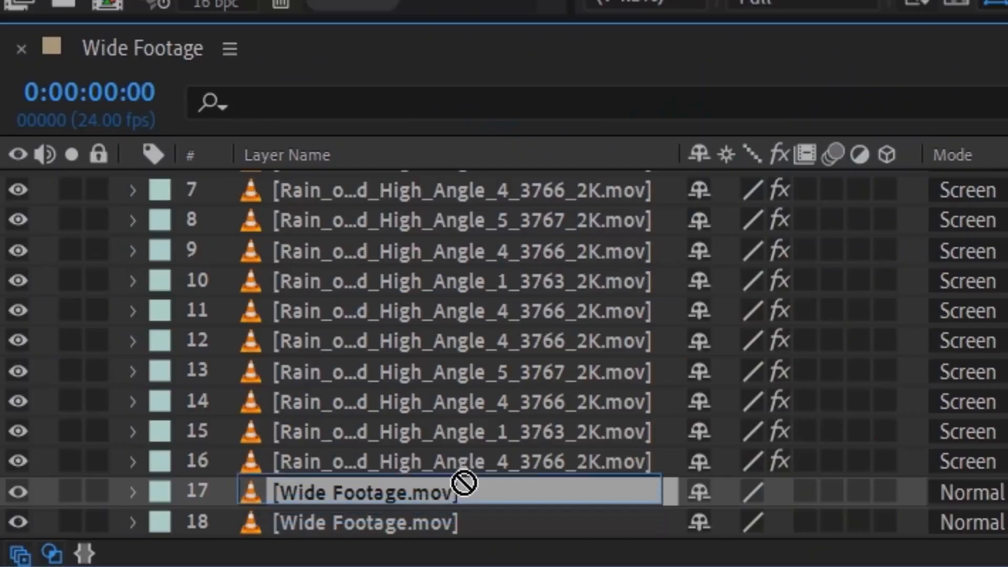
- Move the Wide Footage.mov copy directly below Rain_Wide_2_3716_2K.mov and apply Fast Box Blur with radius 64 and Repeat Edge Pixels on
{"action": "left_click_drag", "start_coordinate": [462, 479], "coordinate": [464, 226]}
{"action": "left_click", "coordinate": [121, 5]}
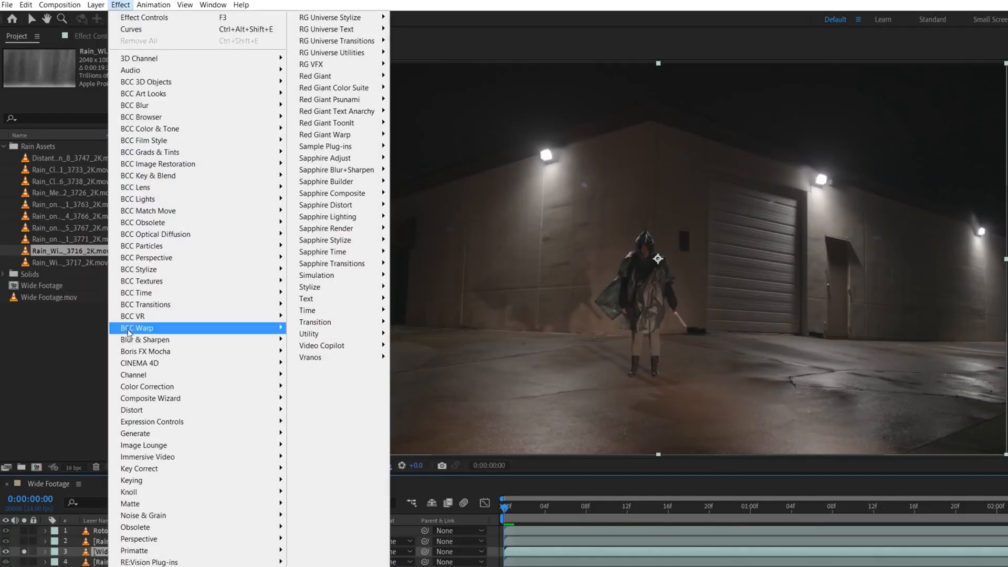
{"action": "mouse_move", "coordinate": [203, 338]}
{"action": "left_click", "coordinate": [328, 457]}
{"action": "left_click_drag", "start_coordinate": [111, 72], "coordinate": [148, 69]}
{"action": "left_click", "coordinate": [111, 104]}
- Apply Curves to the blurred Wide Footage copy and shape a steep contrast curve that brightens the light areas and darkens the shadows
{"action": "left_click", "coordinate": [119, 6]}
{"action": "mouse_move", "coordinate": [147, 386]}
{"action": "left_click", "coordinate": [388, 509]}
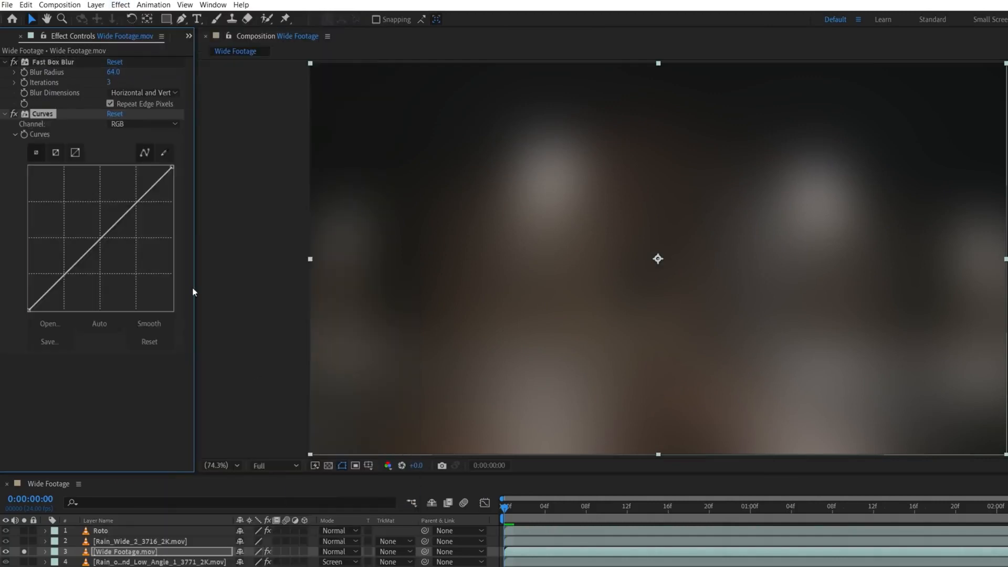
{"action": "left_click_drag", "start_coordinate": [102, 236], "coordinate": [83, 184]}
{"action": "left_click_drag", "start_coordinate": [41, 288], "coordinate": [49, 296]}
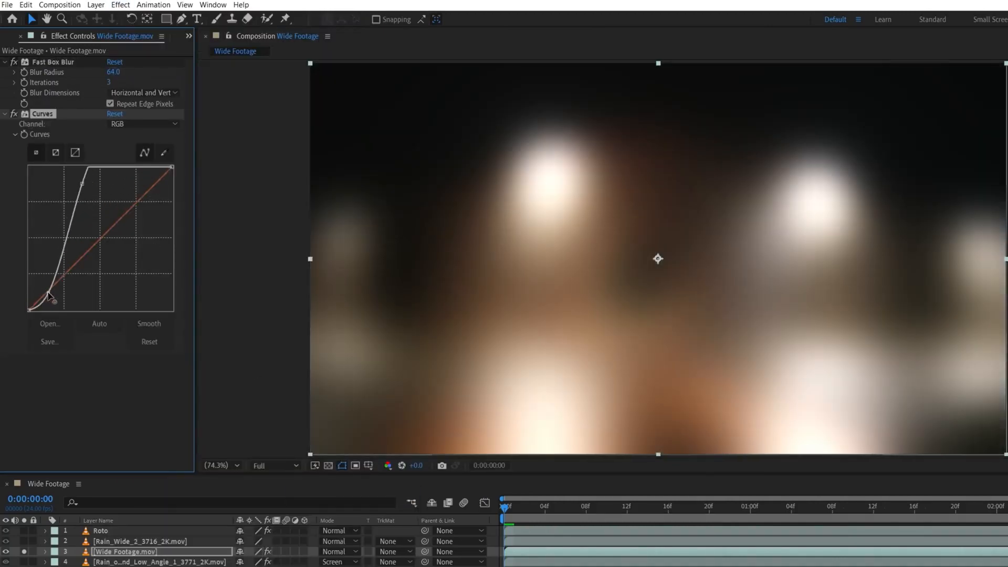
- Set the blurred Wide Footage copy's track matte to Luma using the wide rain layer above, and preview the masked rain
{"action": "left_click", "coordinate": [389, 551]}
{"action": "left_click", "coordinate": [394, 566]}
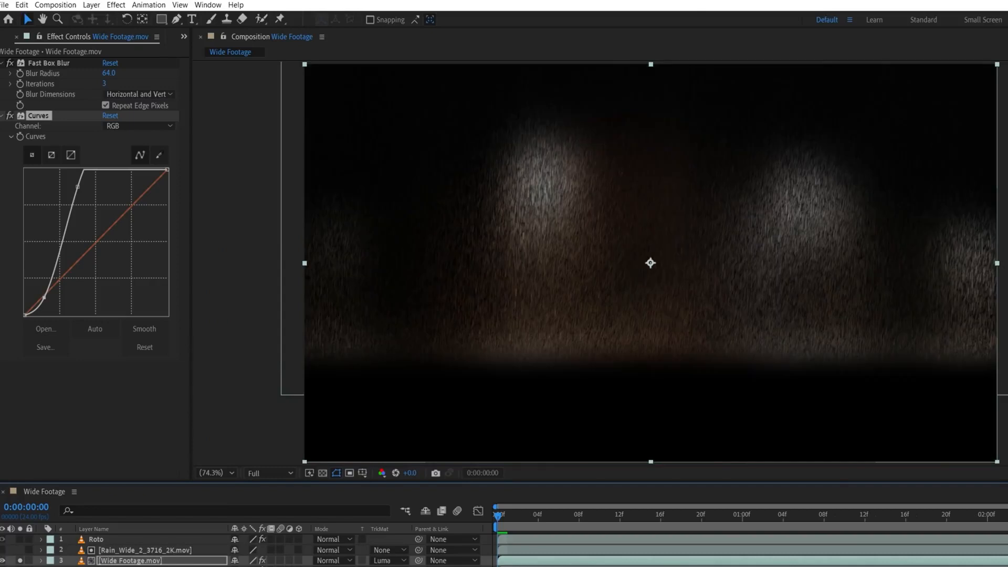
{"action": "key", "text": "space"}
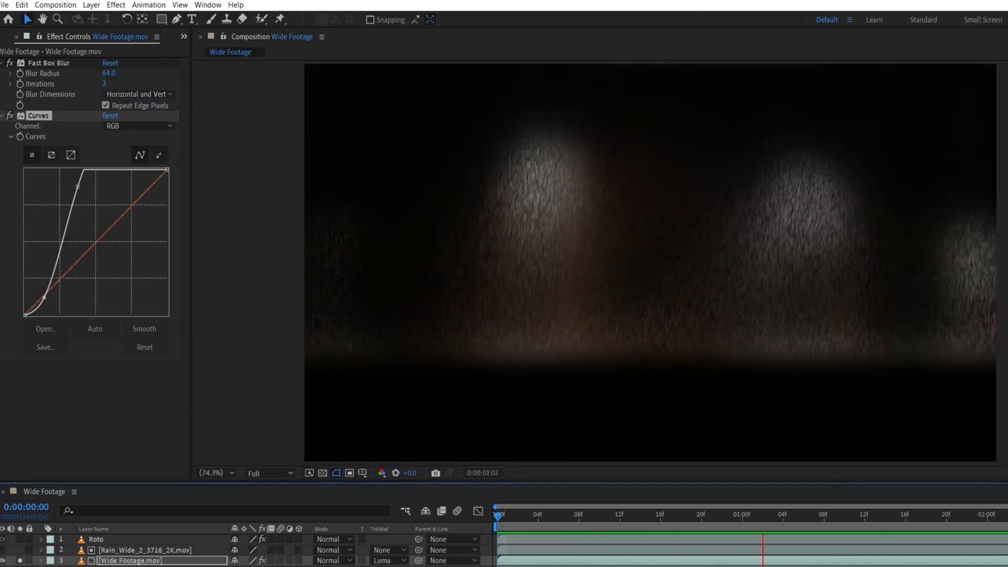
{"action": "key", "text": "space"}
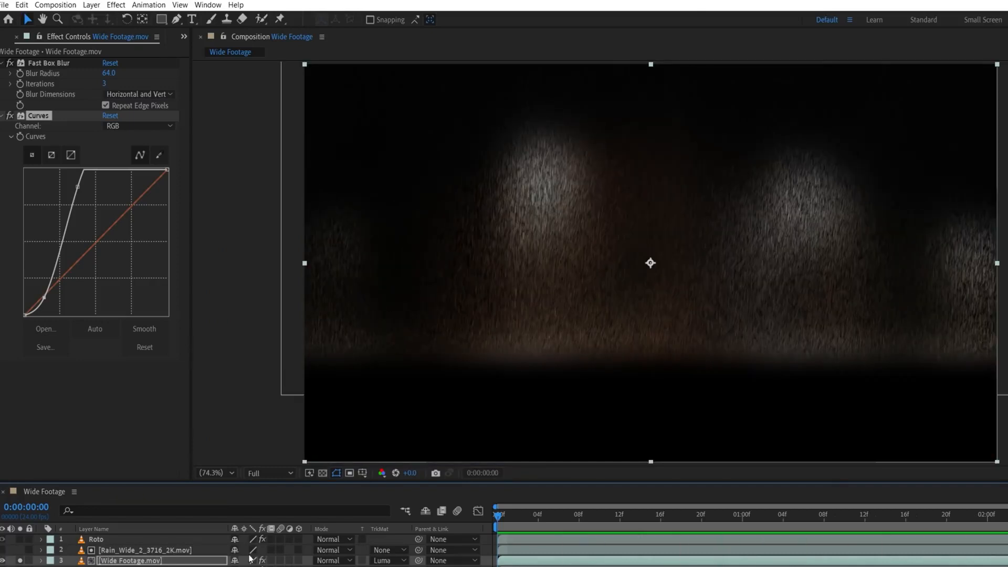
- Apply Curves to Rain_Wide_2_3716_2K.mov with an S-shaped contrast curve that isolates the raindrops, and preview the result
{"action": "left_click", "coordinate": [187, 550]}
{"action": "left_click", "coordinate": [116, 5]}
{"action": "left_click", "coordinate": [120, 28]}
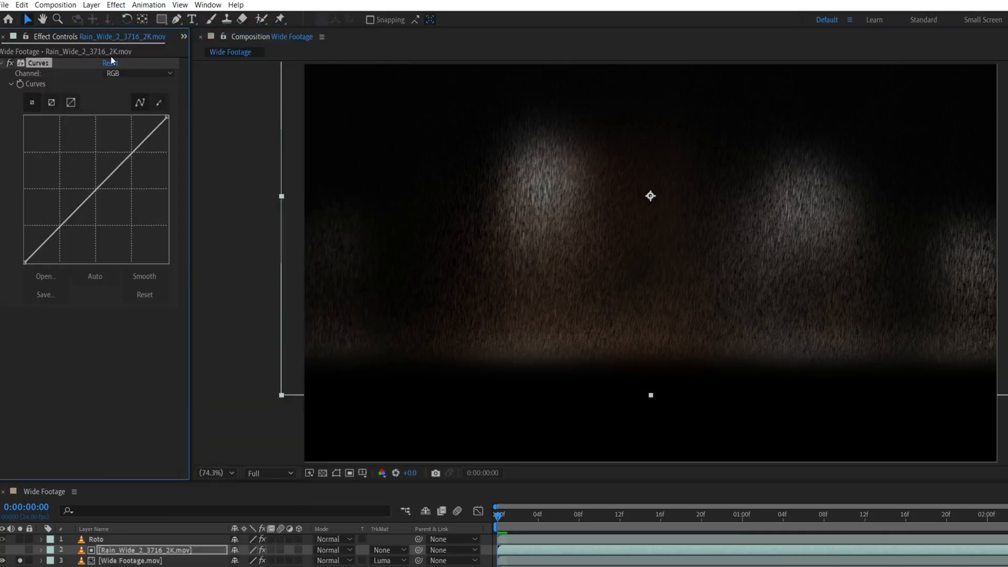
{"action": "left_click_drag", "start_coordinate": [88, 175], "coordinate": [89, 176]}
{"action": "left_click_drag", "start_coordinate": [56, 226], "coordinate": [67, 233]}
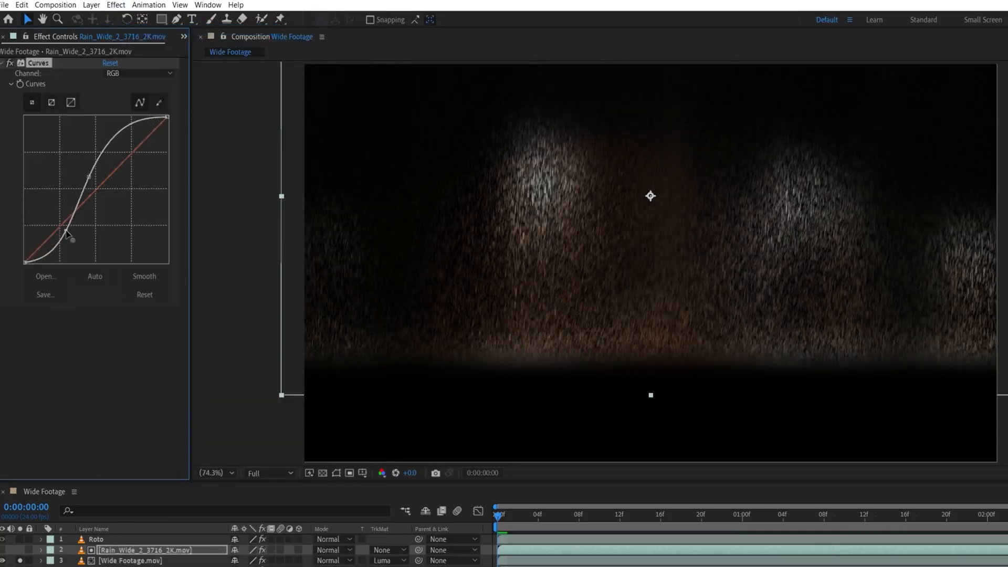
{"action": "key", "text": "space"}
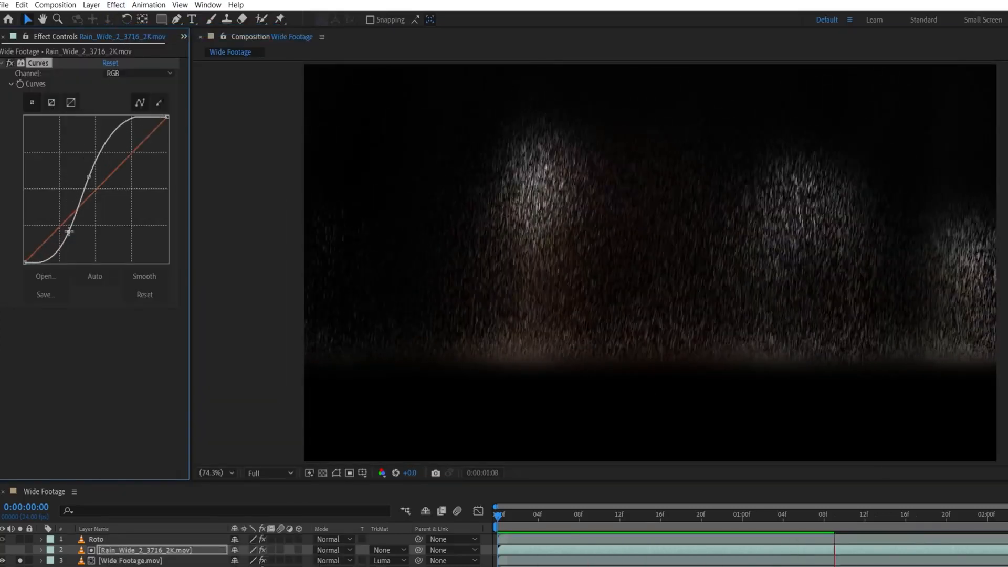
{"action": "left_click_drag", "start_coordinate": [88, 177], "coordinate": [101, 181]}
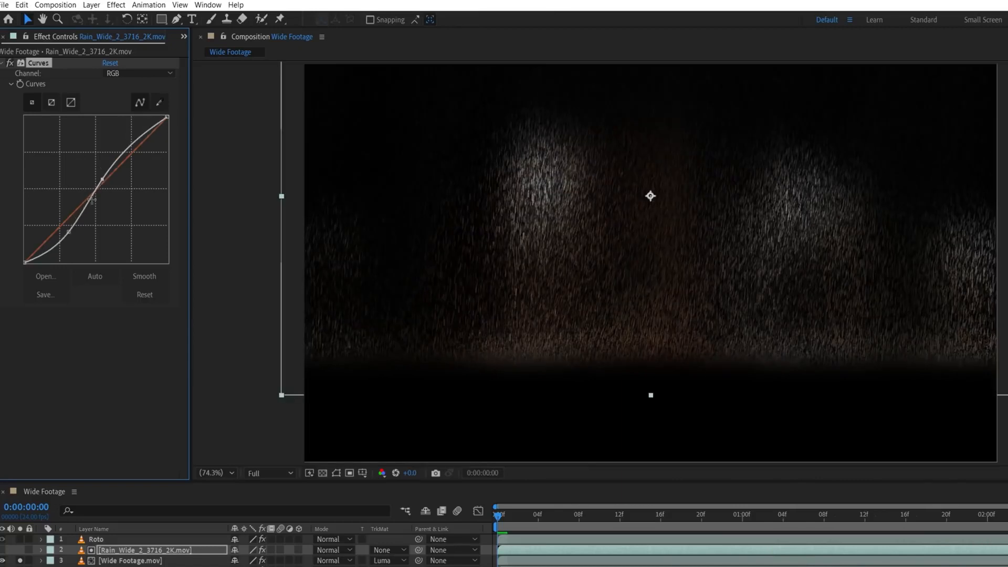
{"action": "left_click_drag", "start_coordinate": [73, 237], "coordinate": [77, 239]}
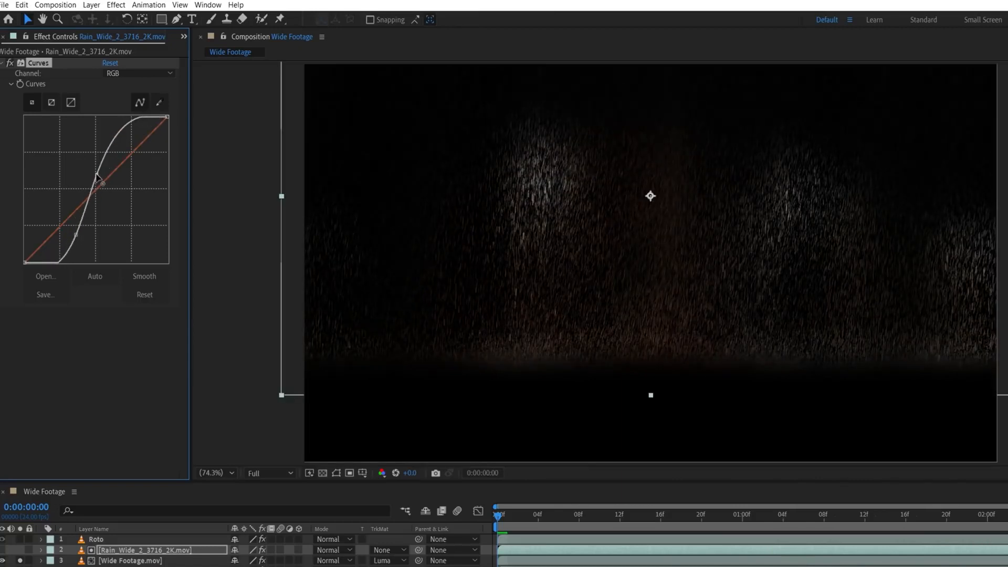
{"action": "key", "text": "space"}
{"action": "key", "text": "space"}
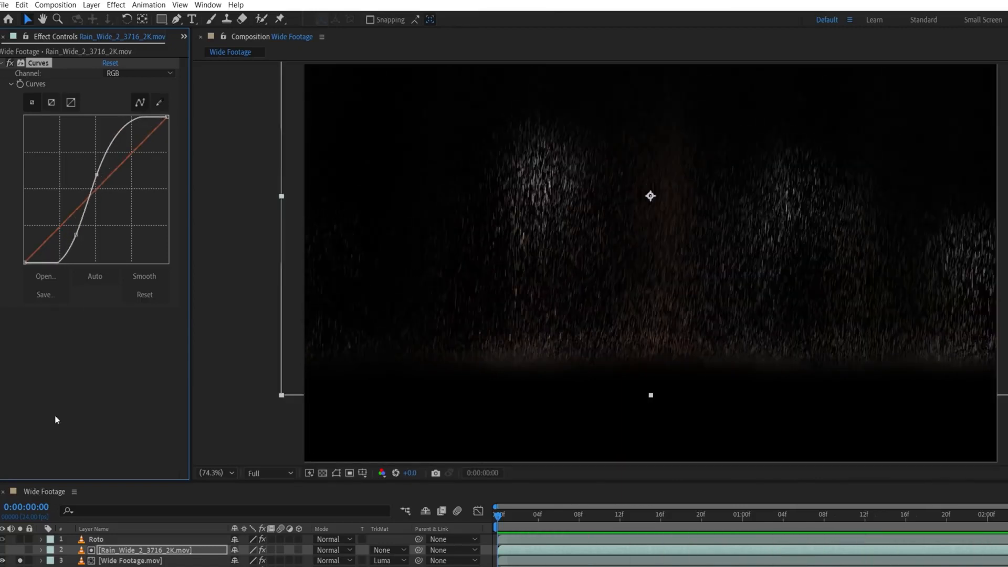
- Unsolo the matted Wide Footage copy and set its blending mode to Screen
{"action": "left_click", "coordinate": [19, 561]}
{"action": "left_click", "coordinate": [326, 561]}
{"action": "left_click", "coordinate": [361, 228]}
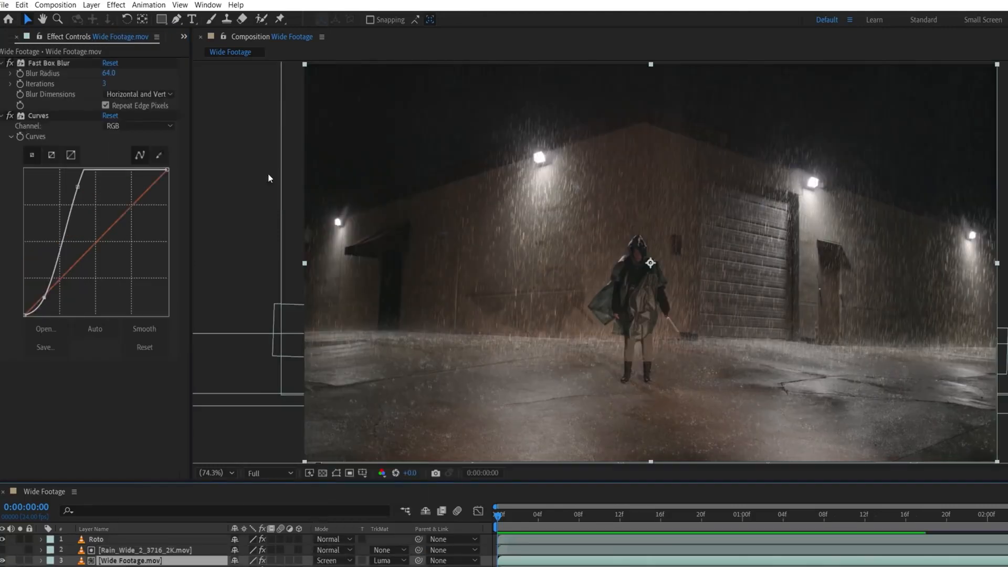
{"action": "left_click_drag", "start_coordinate": [108, 76], "coordinate": [93, 72]}
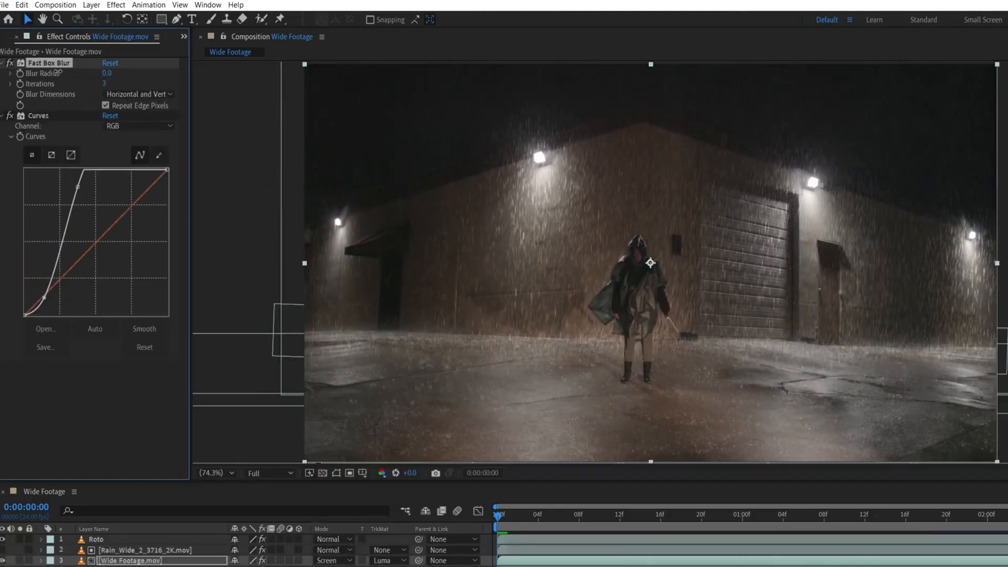
{"action": "mouse_move", "coordinate": [533, 275]}
{"action": "left_mouse_down"}
{"action": "mouse_move", "coordinate": [496, 217]}
{"action": "mouse_move", "coordinate": [643, 264]}
{"action": "mouse_move", "coordinate": [524, 326]}
{"action": "mouse_move", "coordinate": [522, 276]}
{"action": "mouse_move", "coordinate": [529, 277]}
{"action": "left_mouse_up"}
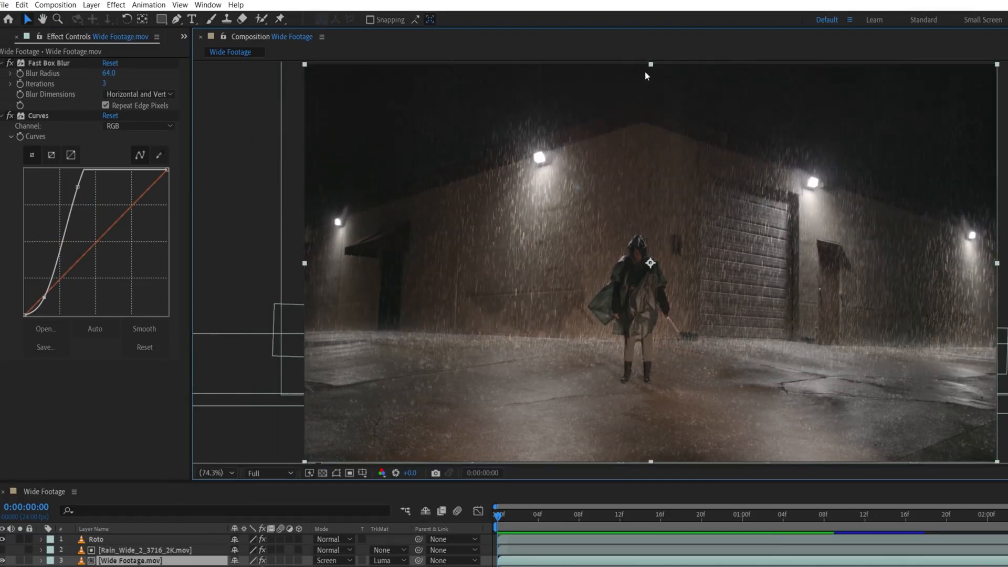
- Refine the Curves points on Rain_Wide_2_3716_2K.mov to balance the rain's strength against the full scene
{"action": "left_click", "coordinate": [169, 549]}
{"action": "left_click_drag", "start_coordinate": [79, 135], "coordinate": [109, 181]}
{"action": "left_click_drag", "start_coordinate": [47, 244], "coordinate": [61, 256]}
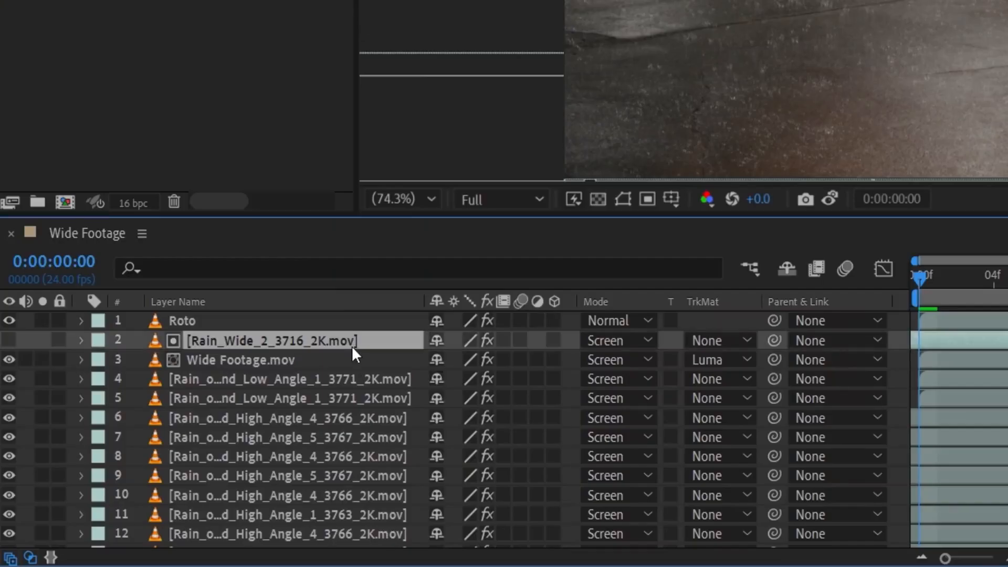
- Duplicate the wide rain and Wide Footage matte pair, move the copies above Roto, and replace the rain with Rain_Wide_3_3717_2K.mov
{"action": "left_click", "coordinate": [184, 561], "text": "ctrl"}
{"action": "key", "text": "ctrl+d"}
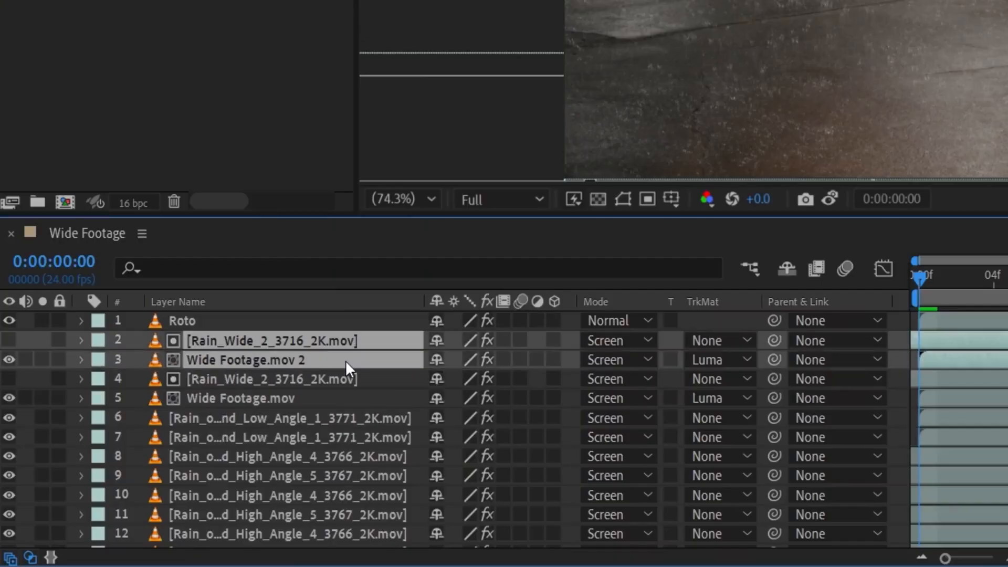
{"action": "left_click_drag", "start_coordinate": [185, 560], "coordinate": [185, 541]}
{"action": "left_click_drag", "start_coordinate": [345, 324], "coordinate": [345, 317]}
{"action": "left_click", "coordinate": [345, 318]}
{"action": "left_click_drag", "start_coordinate": [169, 3], "coordinate": [278, 323]}
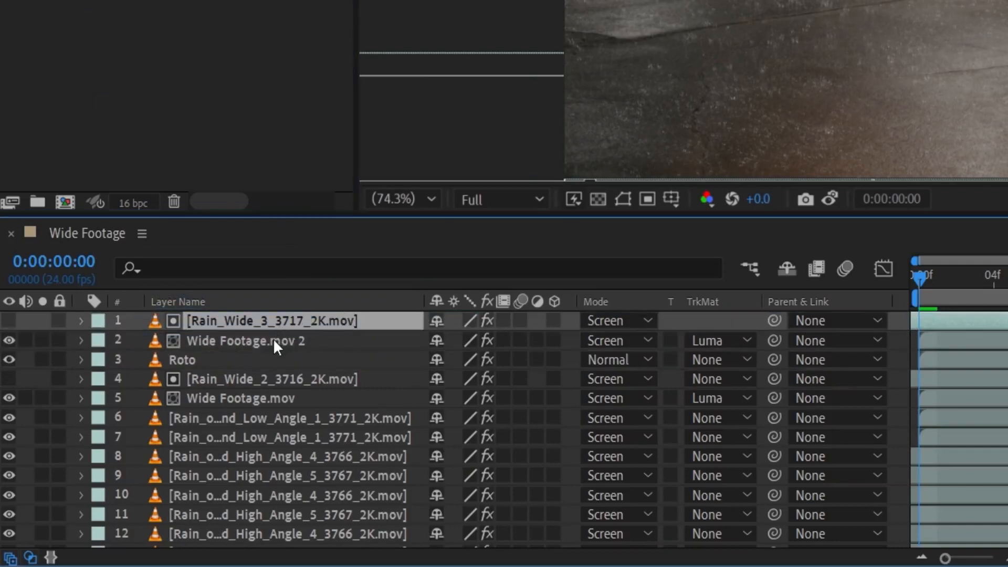
- Set Wide Footage.mov 2's blur radius to 170 and reshape the Curves on Rain_Wide_3_3717_2K.mov to tune the foreground rain
{"action": "left_click", "coordinate": [272, 340]}
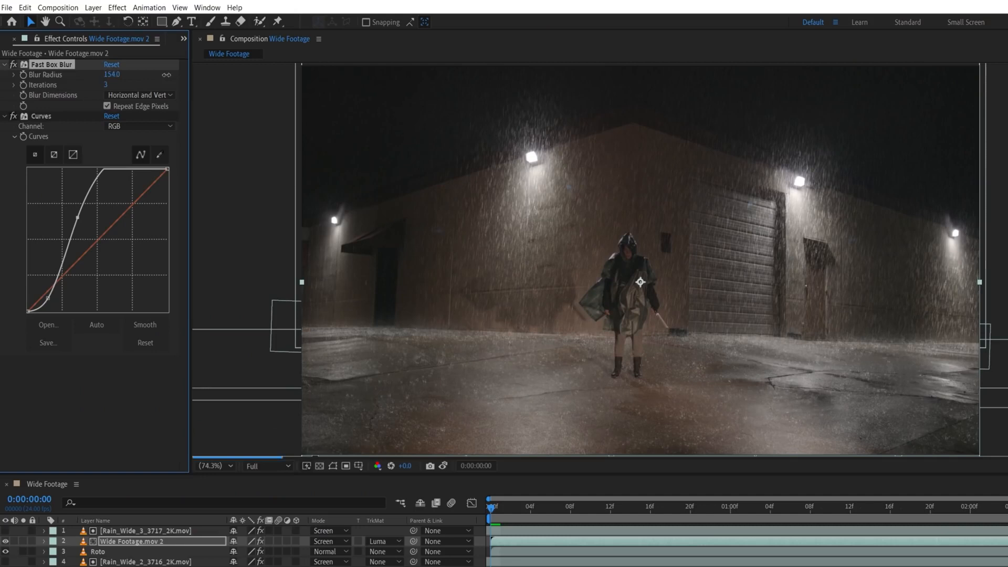
{"action": "left_click", "coordinate": [78, 217]}
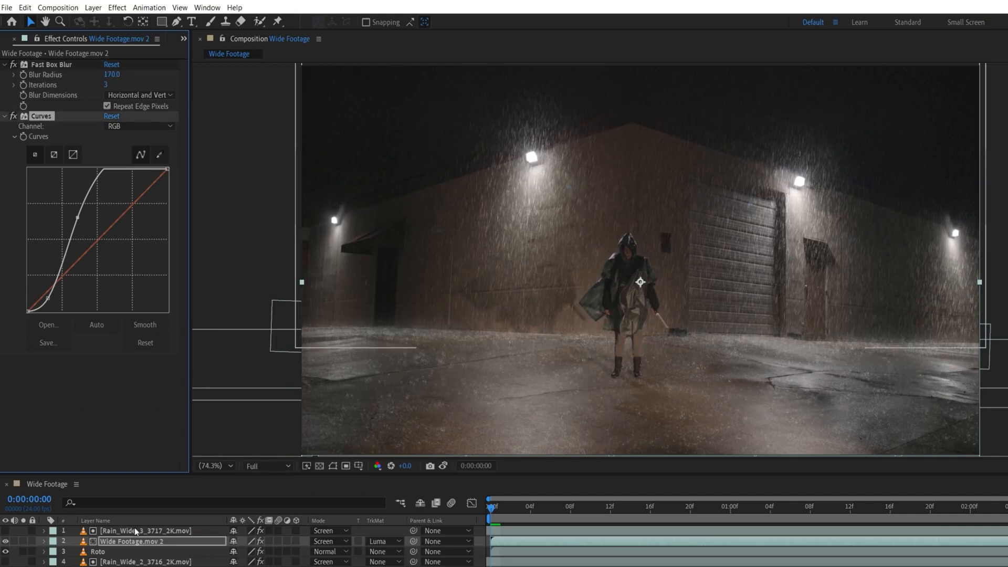
{"action": "left_click", "coordinate": [135, 531]}
{"action": "left_click_drag", "start_coordinate": [84, 218], "coordinate": [96, 180]}
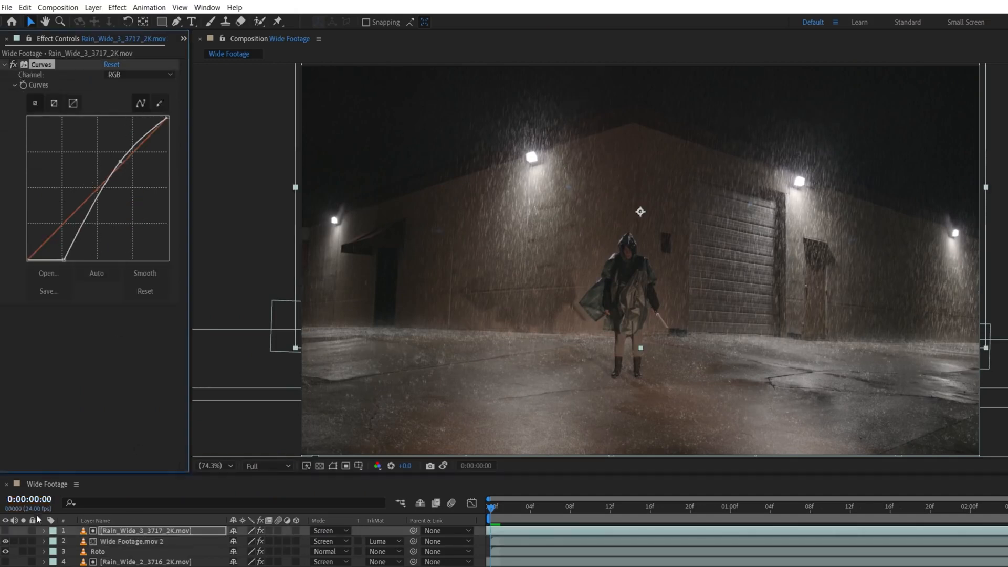
{"action": "left_click", "coordinate": [27, 539]}
{"action": "key", "text": "space"}
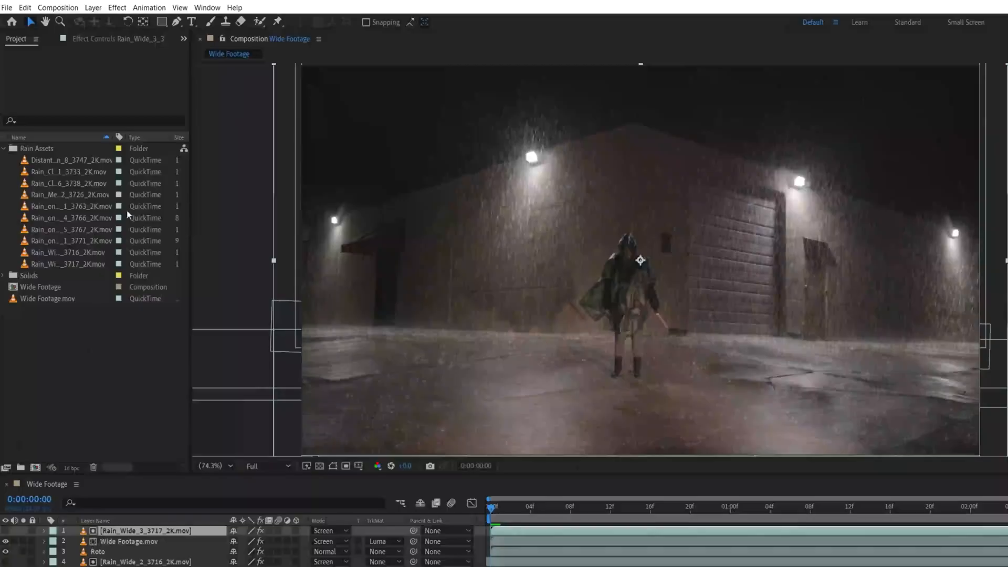
- Add Rain_Medium_2_3726_2K.mov above all other layers and set its blending mode to Screen
{"action": "left_click_drag", "start_coordinate": [68, 194], "coordinate": [332, 531]}
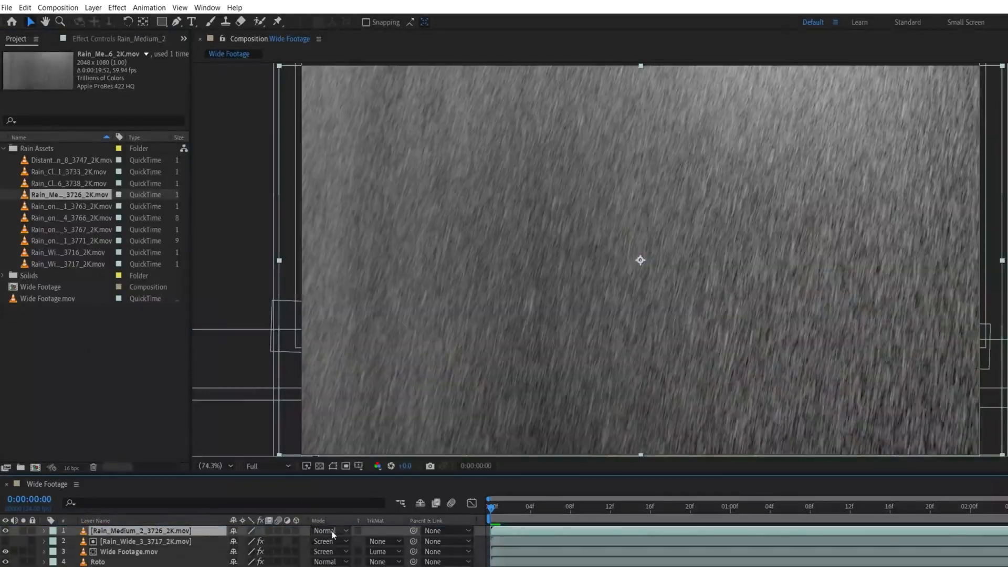
{"action": "left_click", "coordinate": [332, 532]}
{"action": "left_click", "coordinate": [347, 203]}
- Apply Curves to the medium rain layer, pull its midtones and shadows down, and adjust the layer's opacity
{"action": "left_click", "coordinate": [117, 8]}
{"action": "mouse_move", "coordinate": [149, 387]}
{"action": "left_click", "coordinate": [315, 546]}
{"action": "left_click_drag", "start_coordinate": [113, 175], "coordinate": [139, 205]}
{"action": "left_click_drag", "start_coordinate": [107, 253], "coordinate": [98, 254]}
{"action": "key", "text": "t"}
{"action": "left_click_drag", "start_coordinate": [238, 543], "coordinate": [272, 544]}
{"action": "key", "text": "t"}
- Add Rain_Close_6_3738_2K.mov at the top of the layer stack and set its blending mode to Screen
{"action": "left_click", "coordinate": [184, 39]}
{"action": "left_click", "coordinate": [203, 49]}
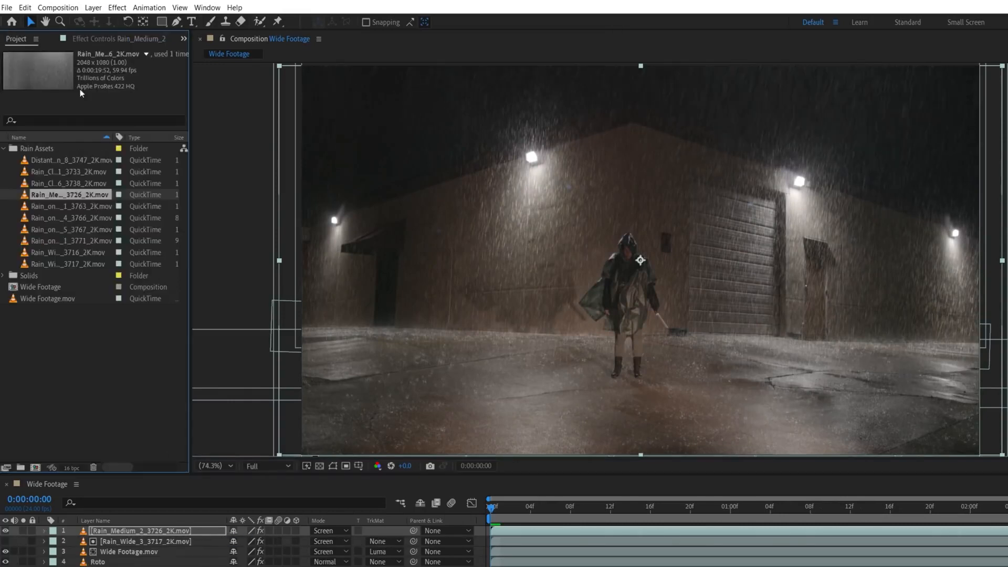
{"action": "left_click_drag", "start_coordinate": [68, 183], "coordinate": [180, 531]}
{"action": "left_click", "coordinate": [332, 531]}
{"action": "left_click", "coordinate": [347, 203]}
- Apply Curves to Rain_Close_6_3738_2K.mov and pull the midtones down so only the brighter drops remain
{"action": "left_click", "coordinate": [117, 7]}
{"action": "mouse_move", "coordinate": [149, 387]}
{"action": "left_click", "coordinate": [315, 546]}
{"action": "left_click_drag", "start_coordinate": [112, 174], "coordinate": [129, 212]}
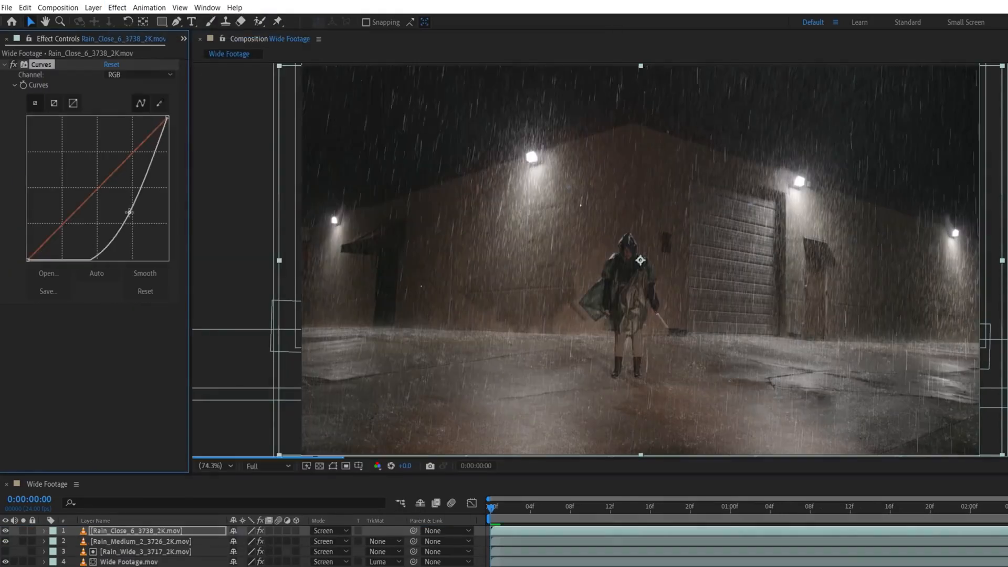
{"action": "key", "text": "t"}
{"action": "key", "text": "t"}
- Add Rain_Close_1_3733_2K.mov at the top of the layer stack and set its blending mode to Screen
{"action": "left_click", "coordinate": [183, 39]}
{"action": "left_click_drag", "start_coordinate": [69, 171], "coordinate": [180, 531]}
{"action": "left_click", "coordinate": [332, 530]}
{"action": "left_click", "coordinate": [347, 203]}
- Apply Curves to Rain_Close_1_3733_2K.mov, pull its midtones down, and show the layer's opacity
{"action": "left_click", "coordinate": [117, 8]}
{"action": "left_click", "coordinate": [315, 546]}
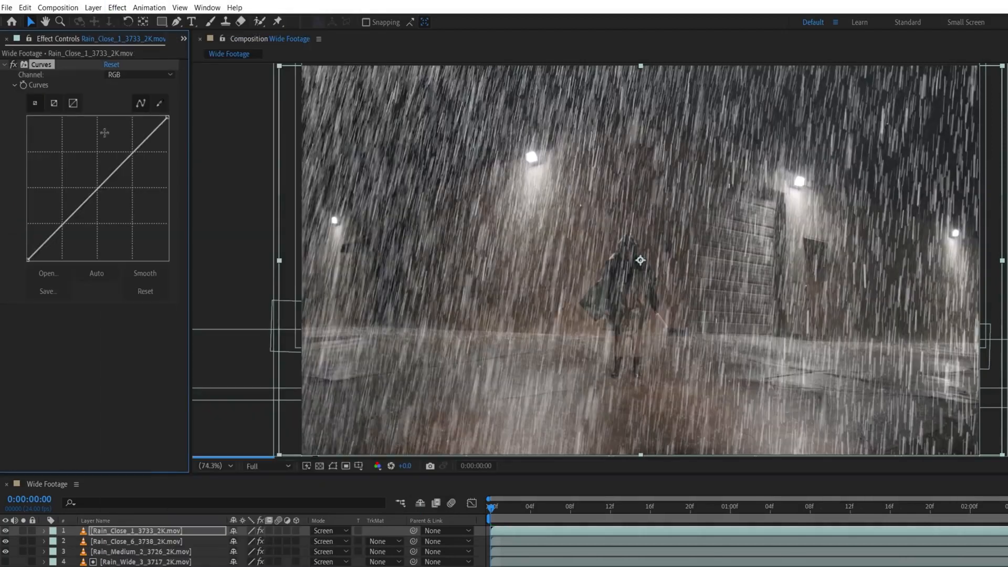
{"action": "left_click_drag", "start_coordinate": [114, 170], "coordinate": [134, 206]}
{"action": "key", "text": "t"}
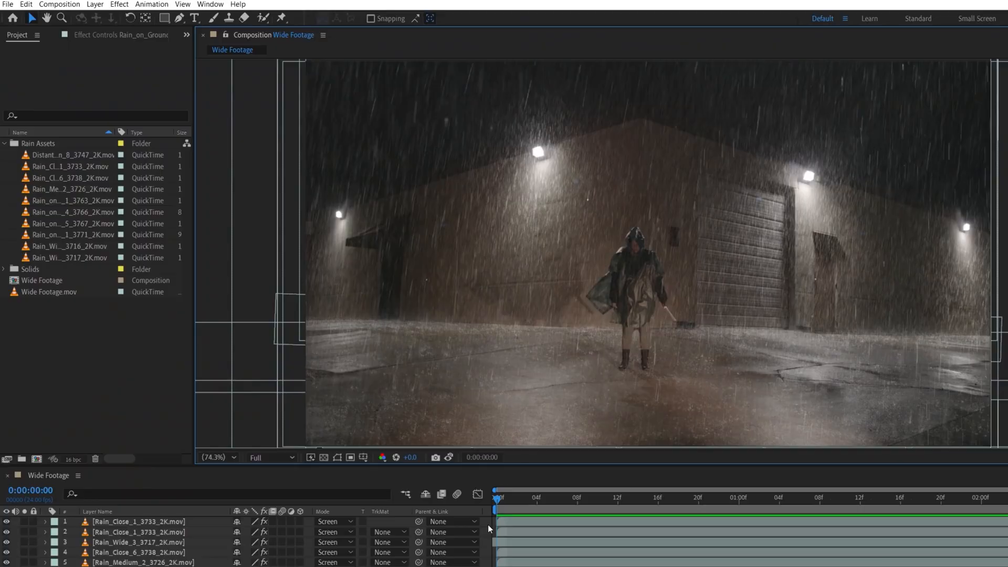
- Create an adjustment layer named Glow on top of the stack and apply the RG VFX Optical Glow effect
{"action": "right_click", "coordinate": [487, 525]}
{"action": "mouse_move", "coordinate": [521, 404]}
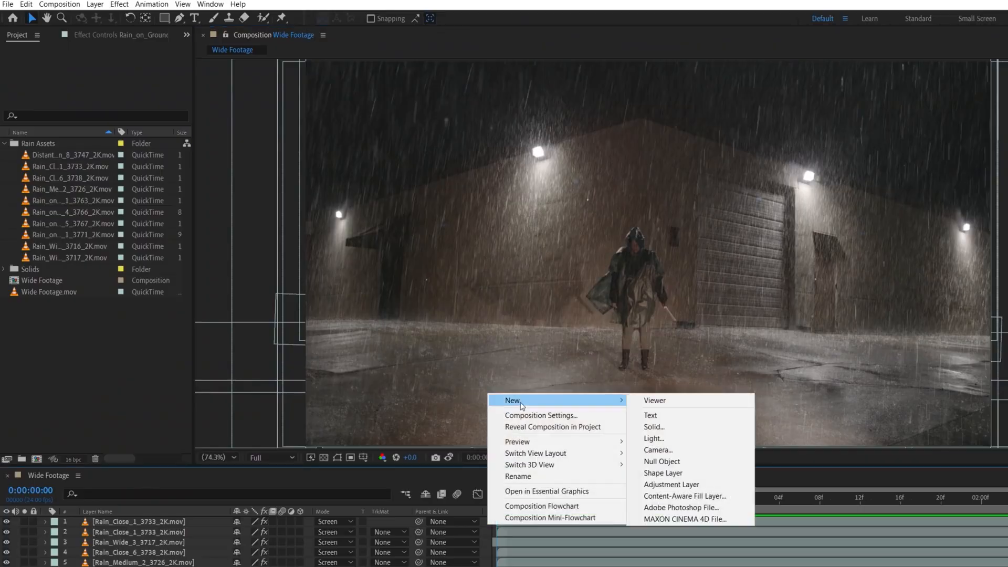
{"action": "left_click", "coordinate": [684, 483]}
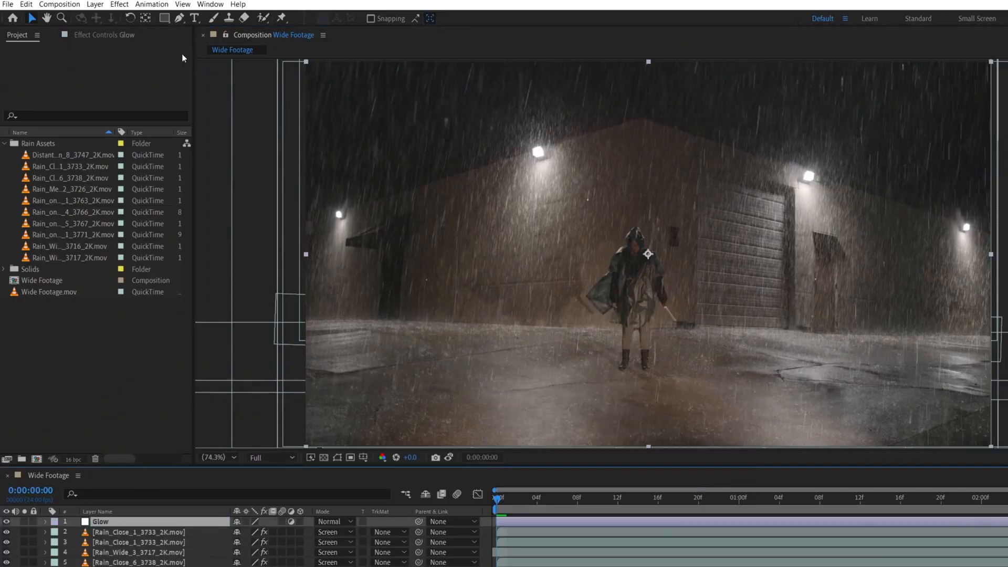
{"action": "left_click", "coordinate": [126, 5]}
{"action": "mouse_move", "coordinate": [351, 62]}
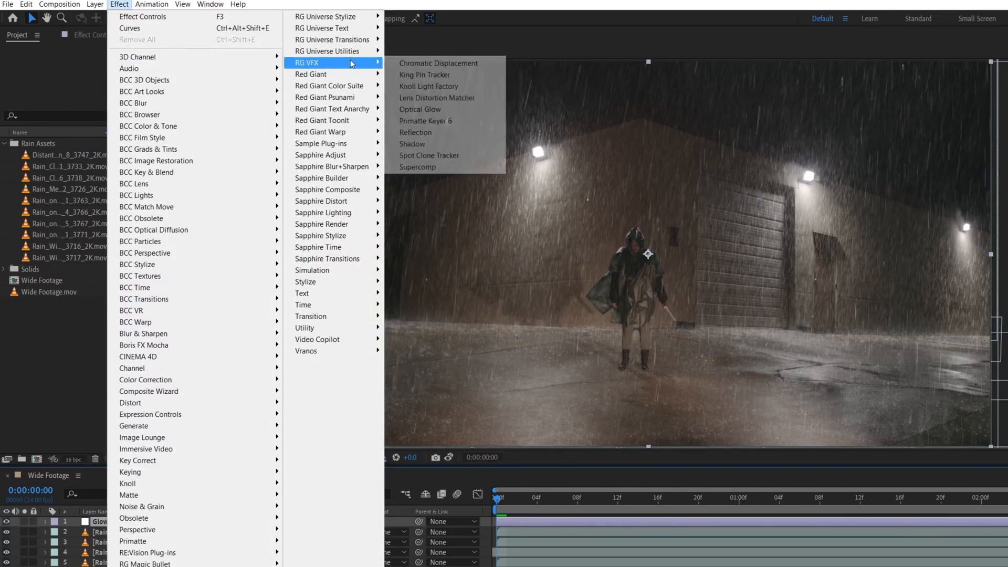
{"action": "left_click", "coordinate": [434, 109]}
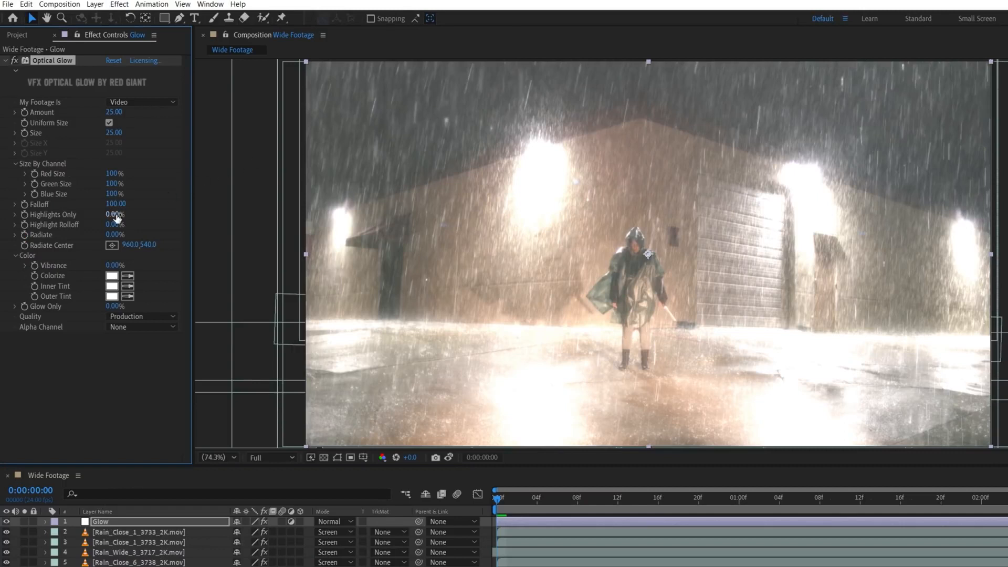
- Set the Optical Glow's Highlights Only to 56%, Size to 1000, Falloff to 30 and Amount to 9
{"action": "left_click_drag", "start_coordinate": [116, 218], "coordinate": [146, 214]}
{"action": "left_click_drag", "start_coordinate": [123, 133], "coordinate": [397, 122]}
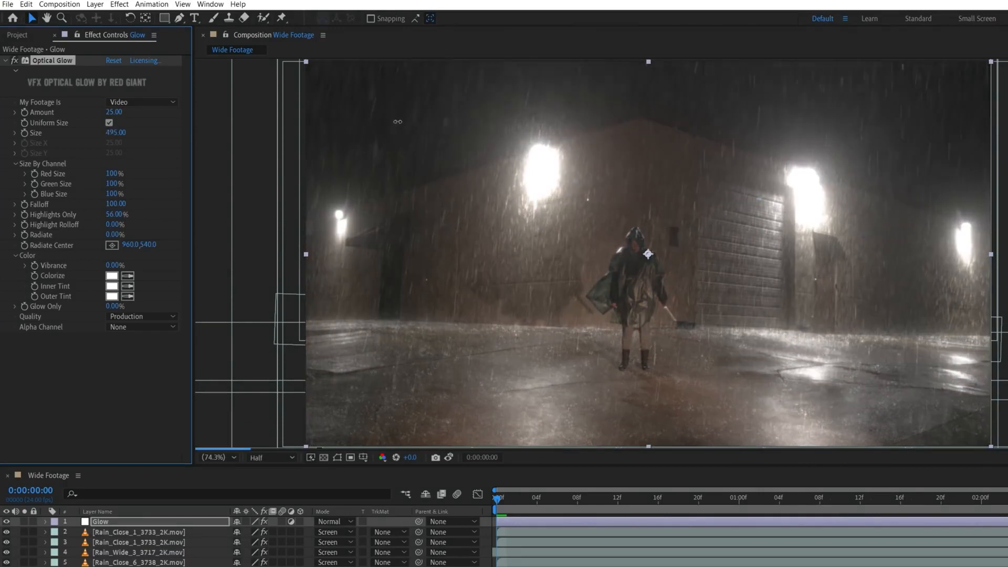
{"action": "left_click_drag", "start_coordinate": [115, 204], "coordinate": [93, 204]}
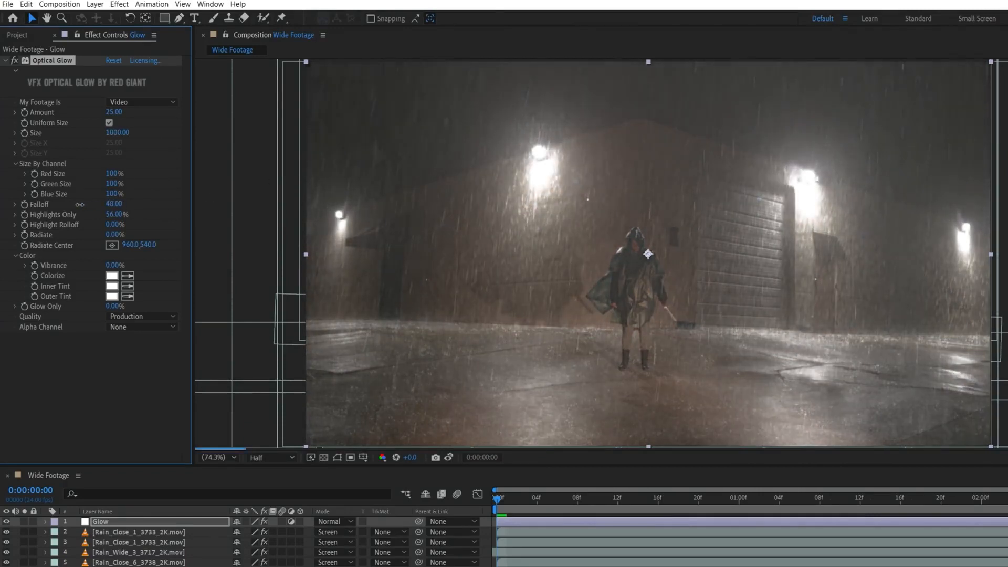
{"action": "left_click_drag", "start_coordinate": [79, 204], "coordinate": [74, 204]}
{"action": "left_click_drag", "start_coordinate": [117, 112], "coordinate": [109, 117]}
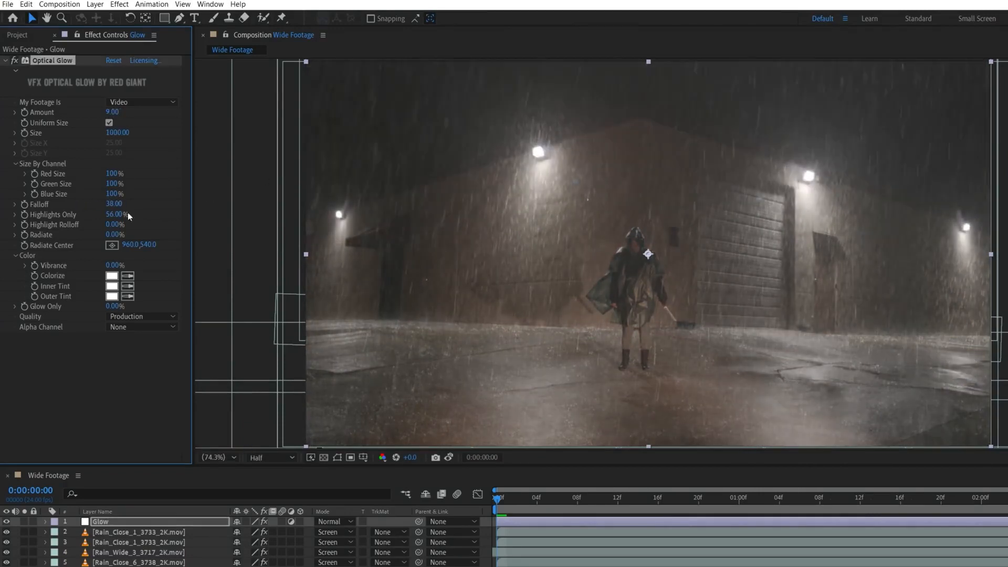
{"action": "left_click", "coordinate": [165, 523]}
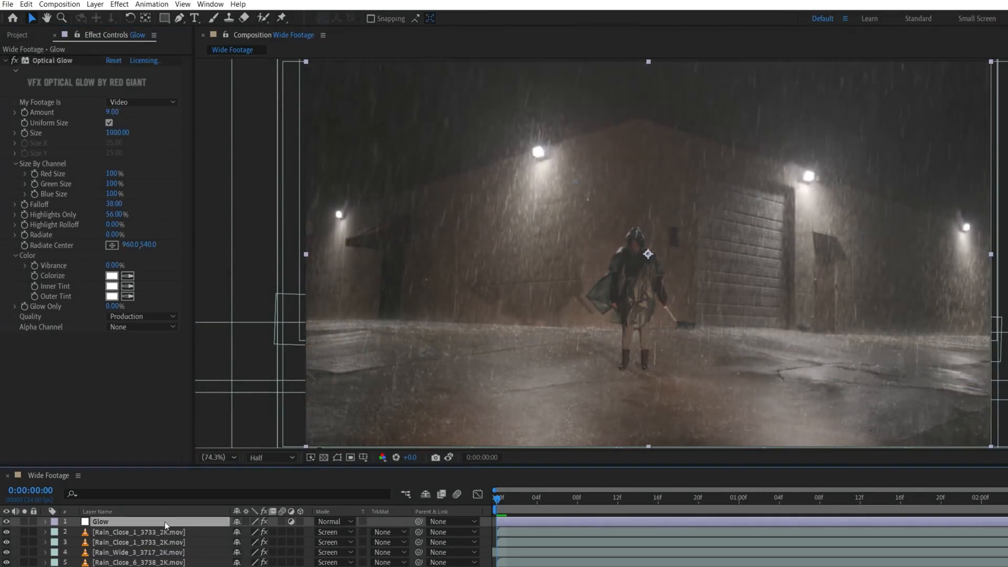
- Duplicate the Glow layer, place the copy below Roto, and exclude the ground with a rectangular Subtract mask feathered 297 pixels
{"action": "key", "text": "ctrl+d"}
{"action": "left_click_drag", "start_coordinate": [166, 523], "coordinate": [340, 496]}
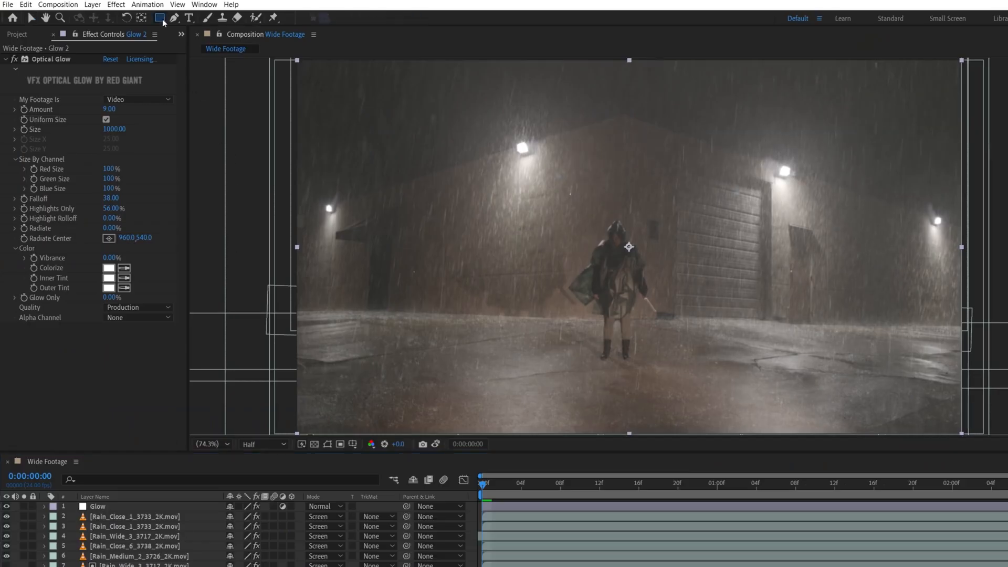
{"action": "left_click_drag", "start_coordinate": [209, 314], "coordinate": [1002, 519]}
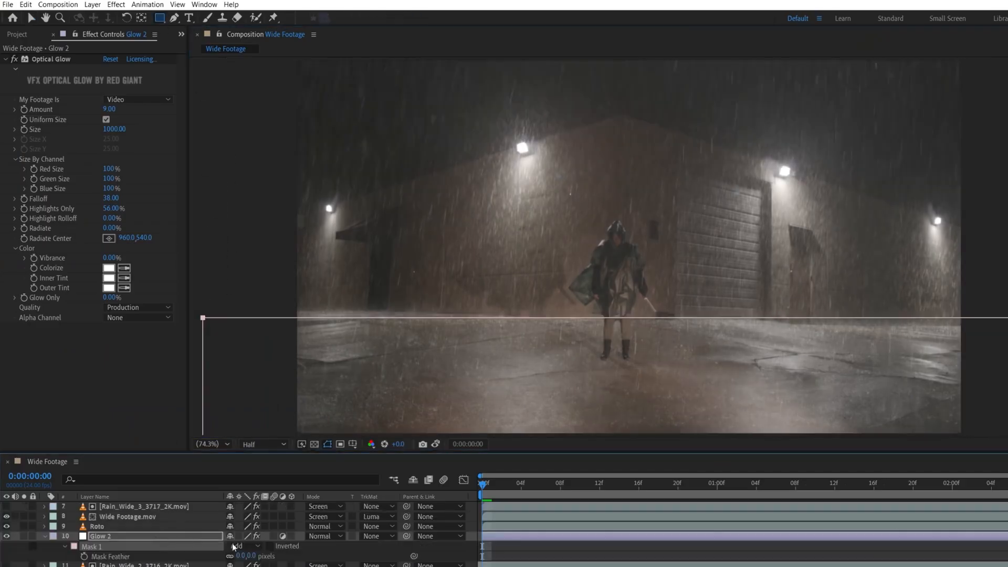
{"action": "left_click", "coordinate": [255, 566]}
{"action": "left_click_drag", "start_coordinate": [243, 556], "coordinate": [328, 556]}
{"action": "key", "text": "v"}
- Set the Optical Glow Amount on Glow 2 to 12
{"action": "left_click", "coordinate": [109, 110]}
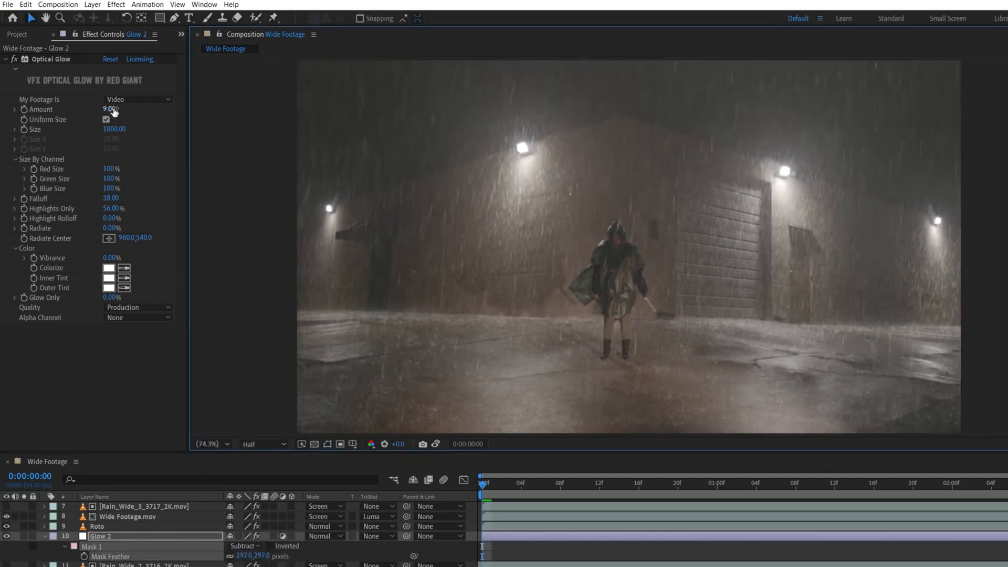
{"action": "type", "text": "12"}
{"action": "key", "text": "Return"}
{"action": "key", "text": "u"}
- Apply Curves to Glow 2, pull its midtones slightly down, and compare the shot with and without the layer
{"action": "left_click", "coordinate": [116, 5]}
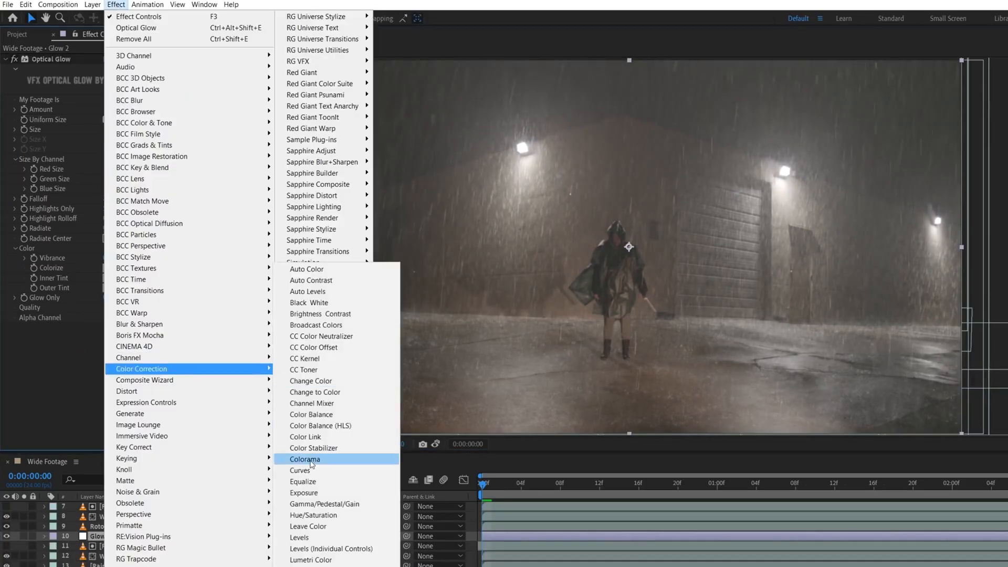
{"action": "left_click", "coordinate": [335, 459]}
{"action": "left_click_drag", "start_coordinate": [96, 344], "coordinate": [100, 346]}
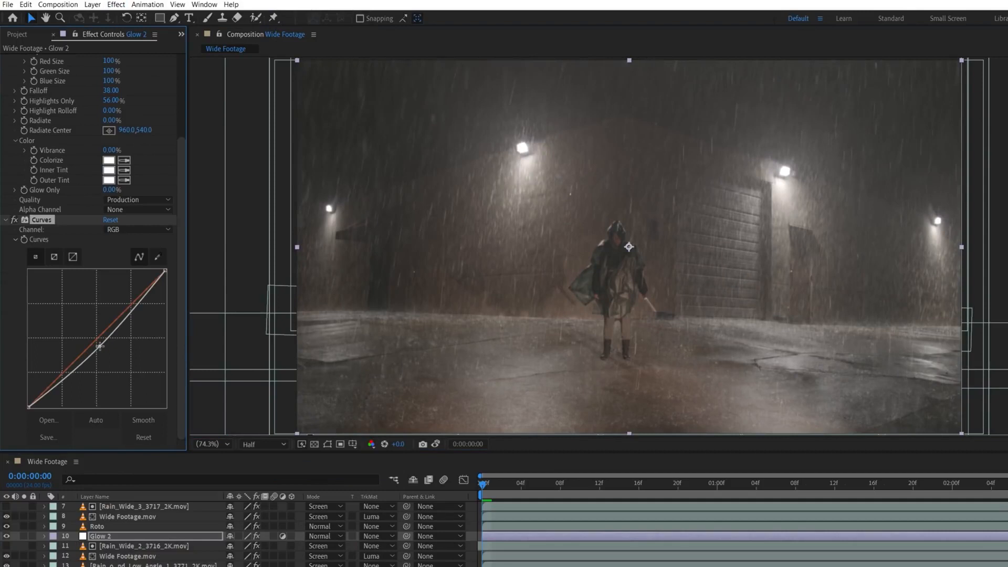
{"action": "left_click", "coordinate": [7, 537]}
{"action": "left_click", "coordinate": [7, 536]}
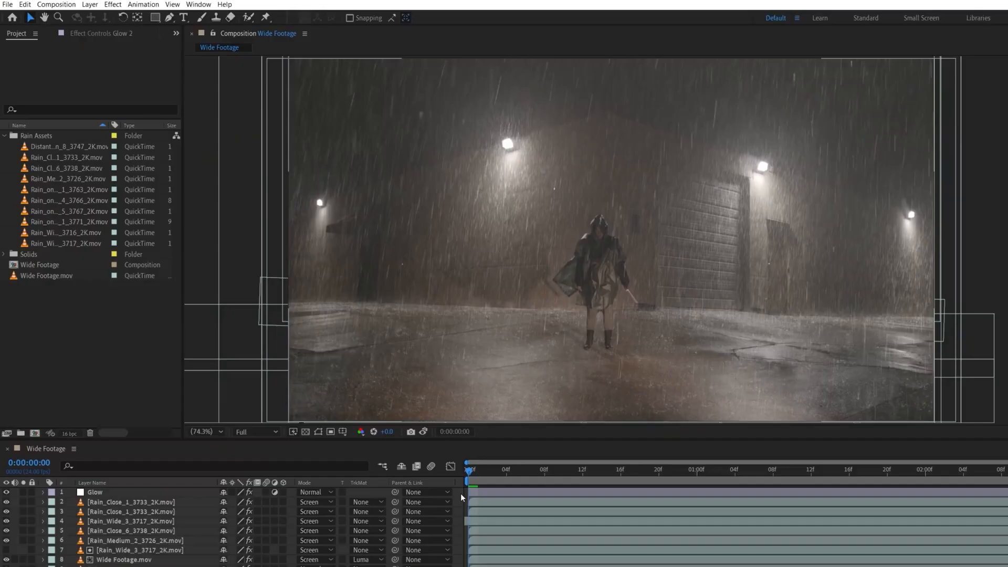
- Create a black 1920 x 1080 solid named Headlights Matte on top of the stack and set its blending mode to Screen
{"action": "right_click", "coordinate": [461, 493]}
{"action": "mouse_move", "coordinate": [484, 376]}
{"action": "left_click", "coordinate": [598, 398]}
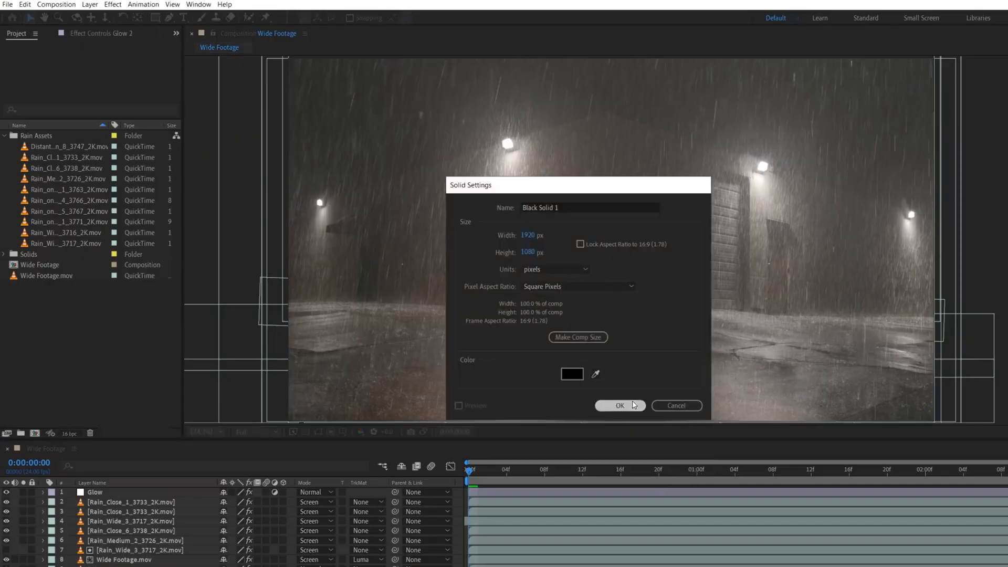
{"action": "left_click", "coordinate": [620, 406]}
{"action": "key", "text": "Return"}
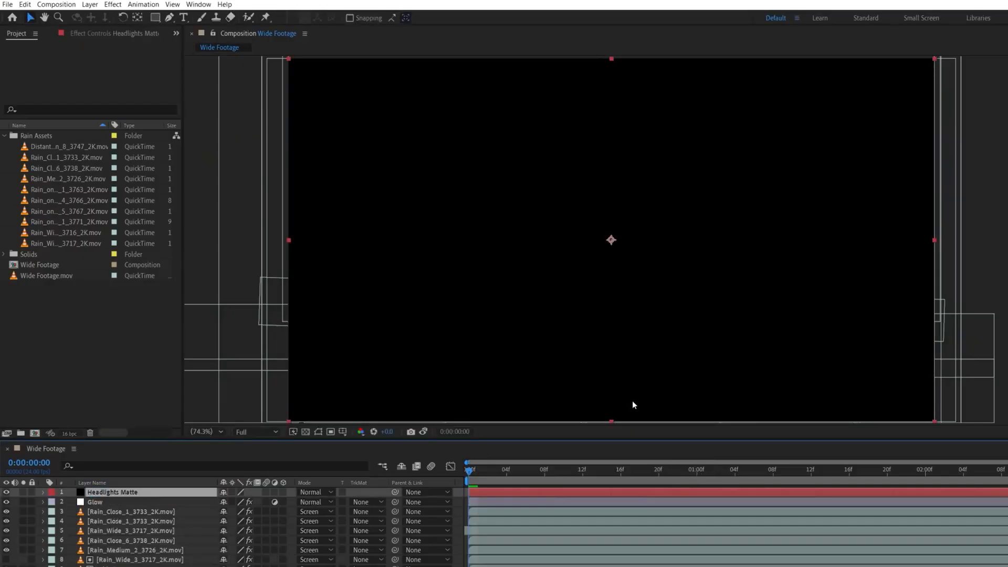
{"action": "left_click", "coordinate": [315, 492]}
{"action": "left_click", "coordinate": [322, 183]}
- Apply CC Light Sweep to Headlights Matte with Center 1856.9, 1080.7, Direction -68°, Width 102 and Sweep Intensity 167
{"action": "left_click", "coordinate": [113, 4]}
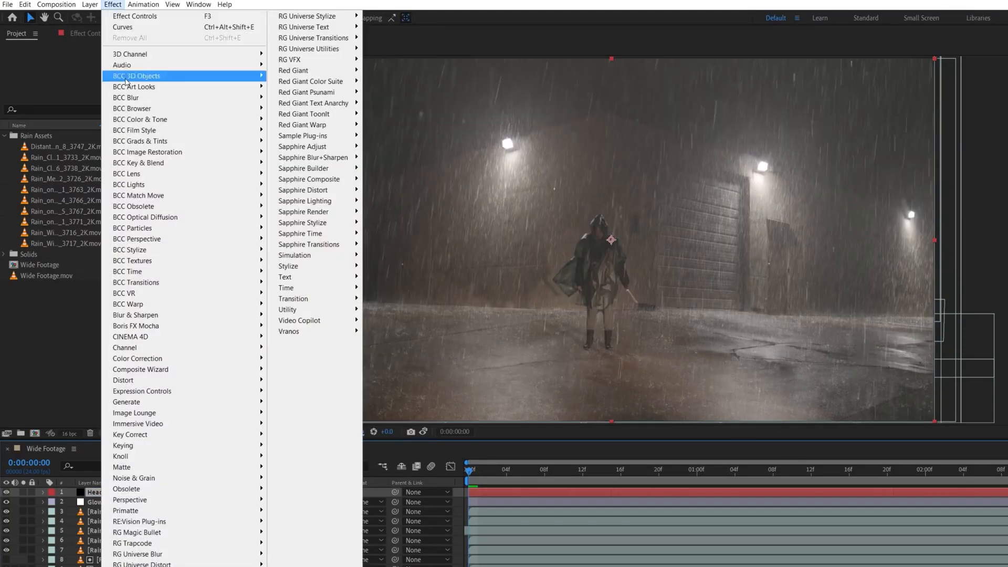
{"action": "mouse_move", "coordinate": [144, 406]}
{"action": "left_click", "coordinate": [330, 220]}
{"action": "left_click_drag", "start_coordinate": [611, 150], "coordinate": [914, 411]}
{"action": "left_click_drag", "start_coordinate": [117, 76], "coordinate": [98, 76]}
{"action": "left_click_drag", "start_coordinate": [914, 411], "coordinate": [912, 421]}
{"action": "left_click_drag", "start_coordinate": [111, 118], "coordinate": [175, 129]}
- Soften the light beam on Headlights Matte with a Fast Box Blur of radius 71
{"action": "left_click", "coordinate": [113, 5]}
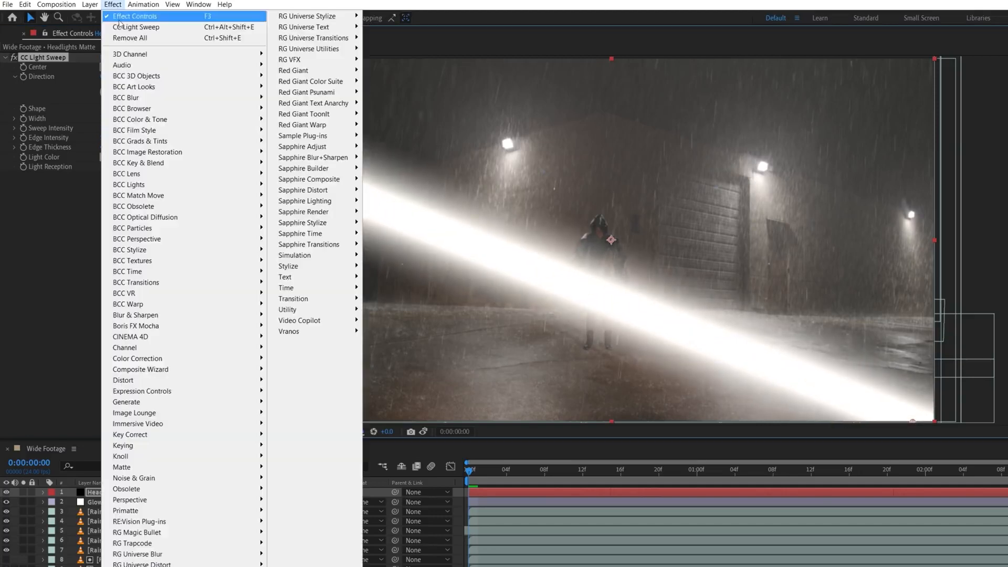
{"action": "mouse_move", "coordinate": [152, 308]}
{"action": "left_click", "coordinate": [346, 423]}
{"action": "left_click_drag", "start_coordinate": [106, 185], "coordinate": [145, 186]}
- Apply Linear Wipe to Headlights Matte with Transition Completion at 46% and Feather at 180
{"action": "left_click", "coordinate": [113, 4]}
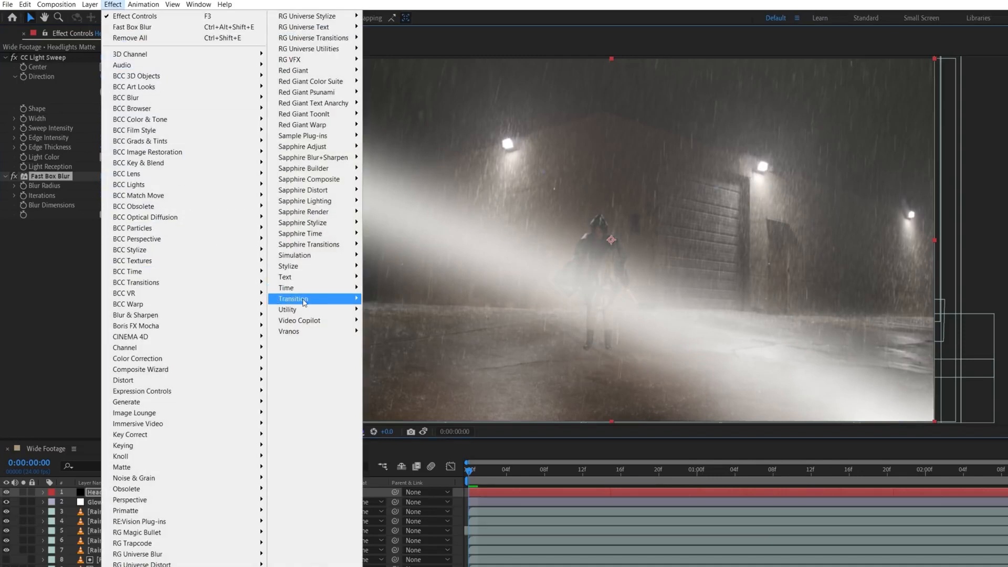
{"action": "mouse_move", "coordinate": [303, 302]}
{"action": "left_click", "coordinate": [395, 375]}
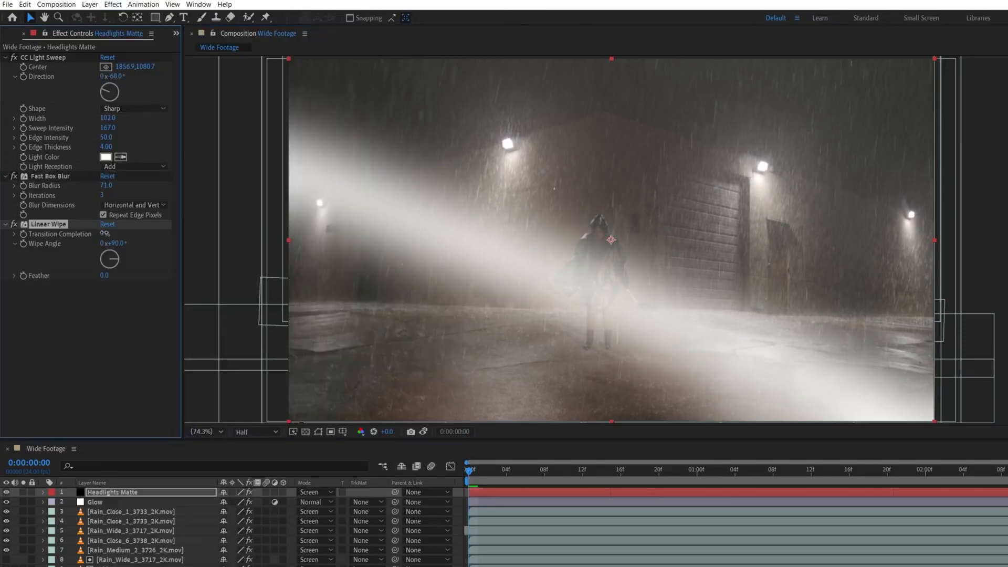
{"action": "left_click_drag", "start_coordinate": [104, 233], "coordinate": [134, 241]}
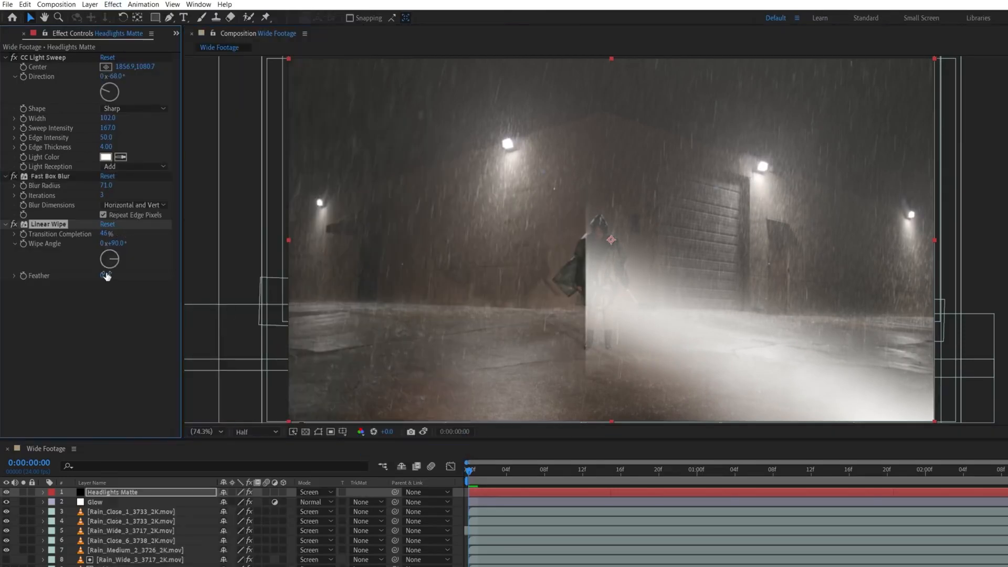
{"action": "left_click_drag", "start_coordinate": [107, 277], "coordinate": [185, 279]}
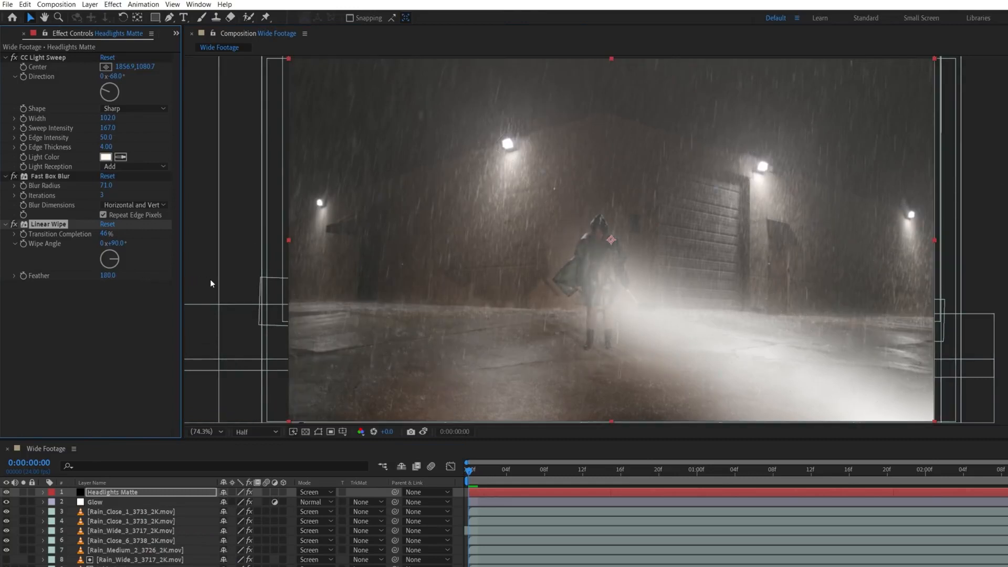
- Add Rain_Wide_3_3717_2K.mov directly below Headlights Matte and use that solid as its Luma track matte
{"action": "left_click", "coordinate": [34, 34]}
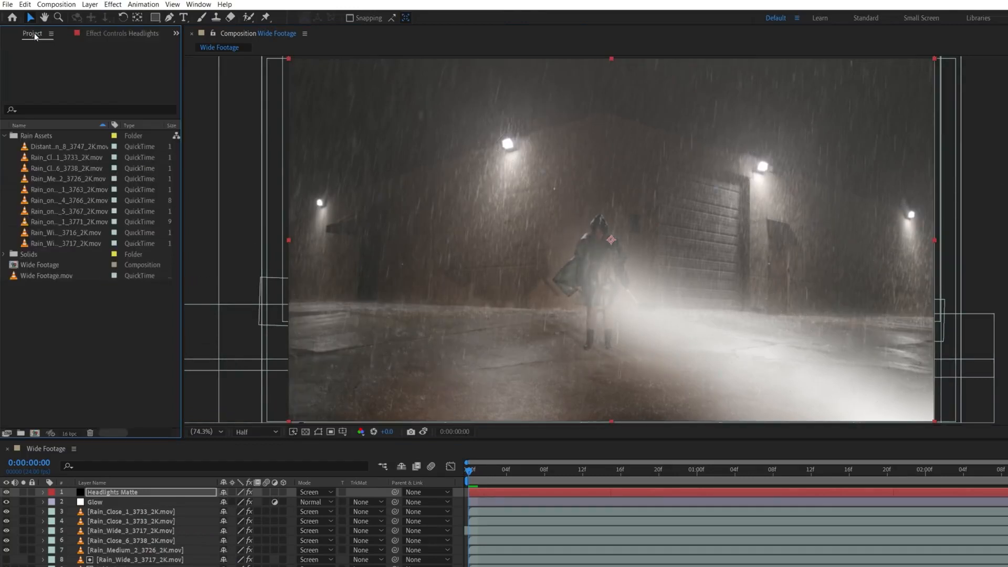
{"action": "left_click_drag", "start_coordinate": [73, 243], "coordinate": [75, 243]}
{"action": "left_click_drag", "start_coordinate": [162, 495], "coordinate": [162, 496]}
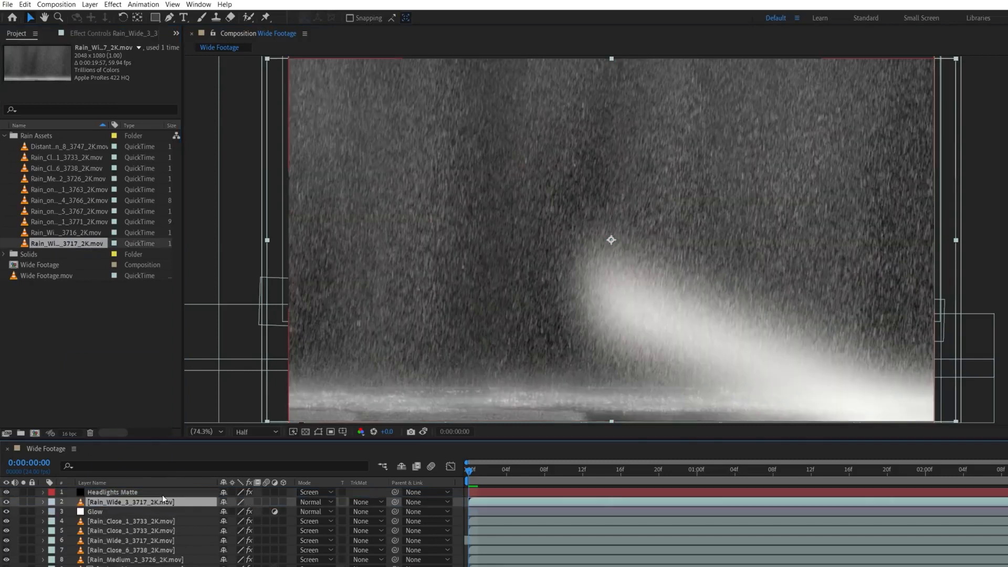
{"action": "left_click", "coordinate": [367, 502]}
{"action": "left_click", "coordinate": [371, 549]}
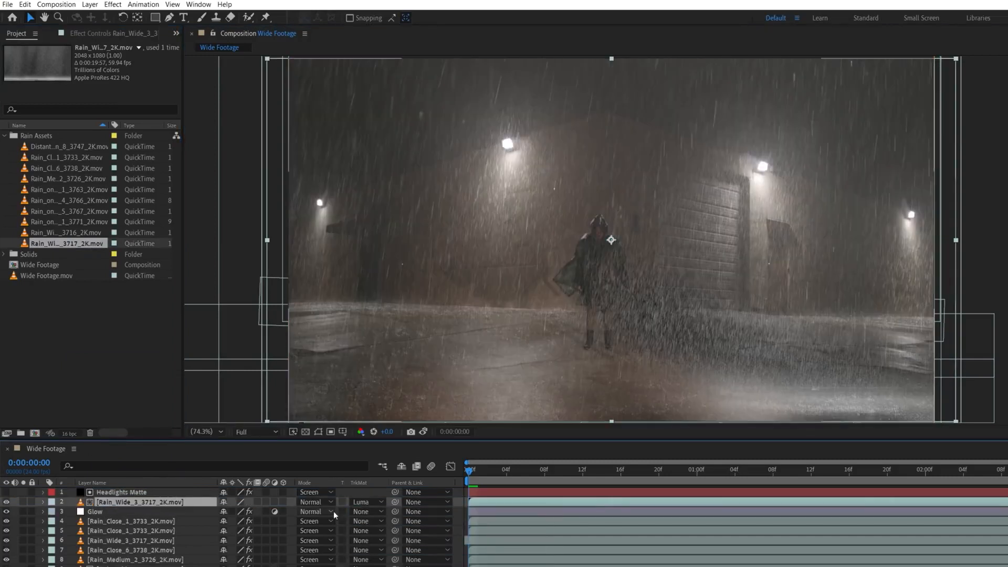
- Set the headlight rain layer's blending mode to Screen and shape its Curves with lowered shadows and raised highlights
{"action": "left_click", "coordinate": [315, 501]}
{"action": "left_click", "coordinate": [304, 193]}
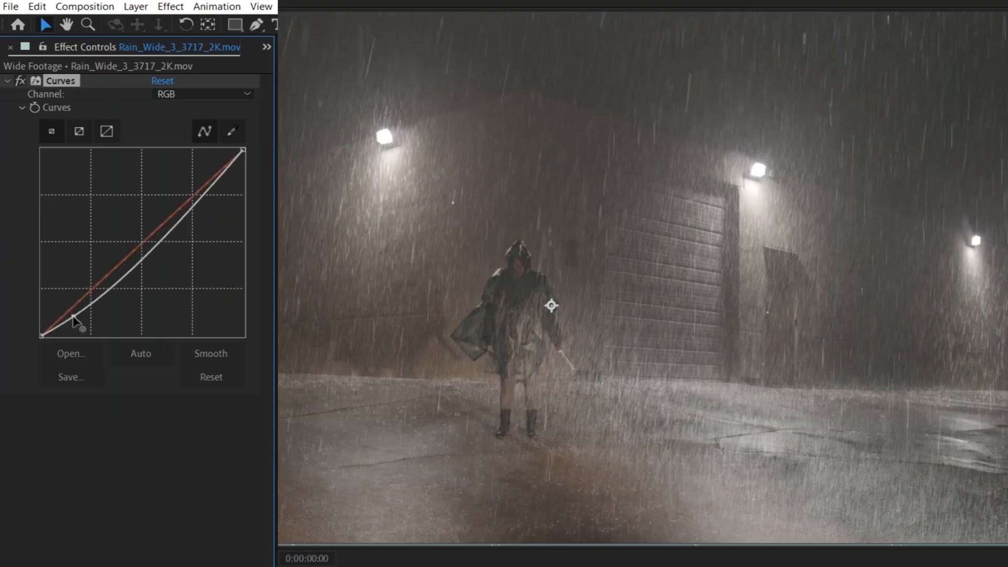
{"action": "left_click_drag", "start_coordinate": [115, 269], "coordinate": [107, 261]}
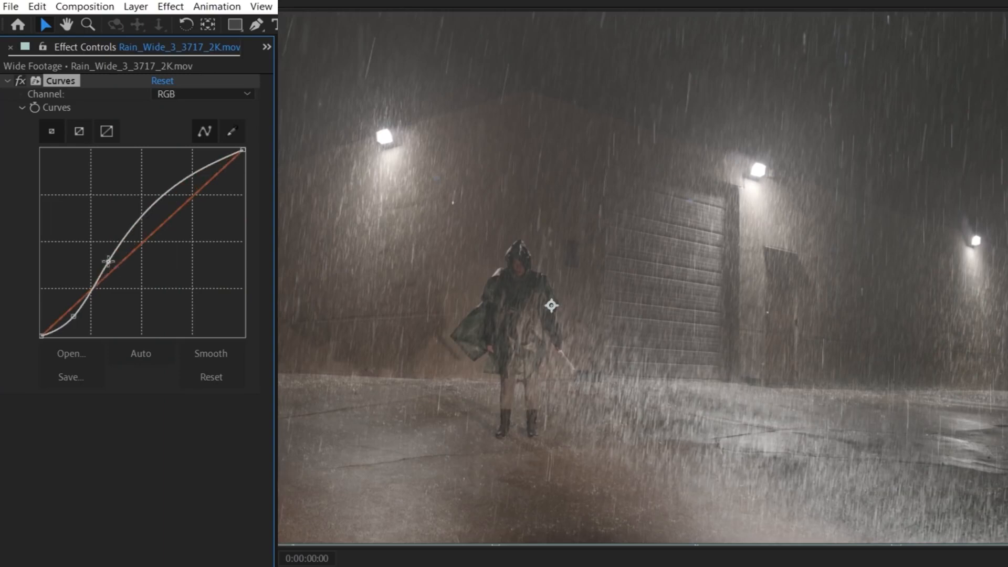
- Give the composite a darker, cool blue look on a layer named Grade
{"action": "left_click", "coordinate": [166, 7]}
{"action": "left_click", "coordinate": [179, 39]}
{"action": "left_click", "coordinate": [177, 314]}
{"action": "left_click", "coordinate": [177, 343]}
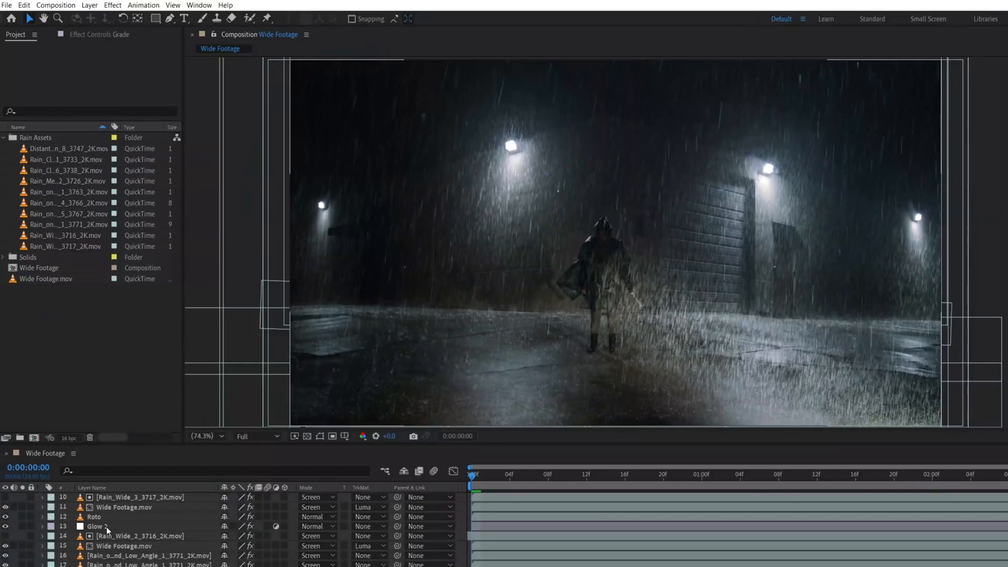
- Increase the Optical Glow Amount on the Glow 2 layer behind the figure
{"action": "left_click", "coordinate": [108, 526]}
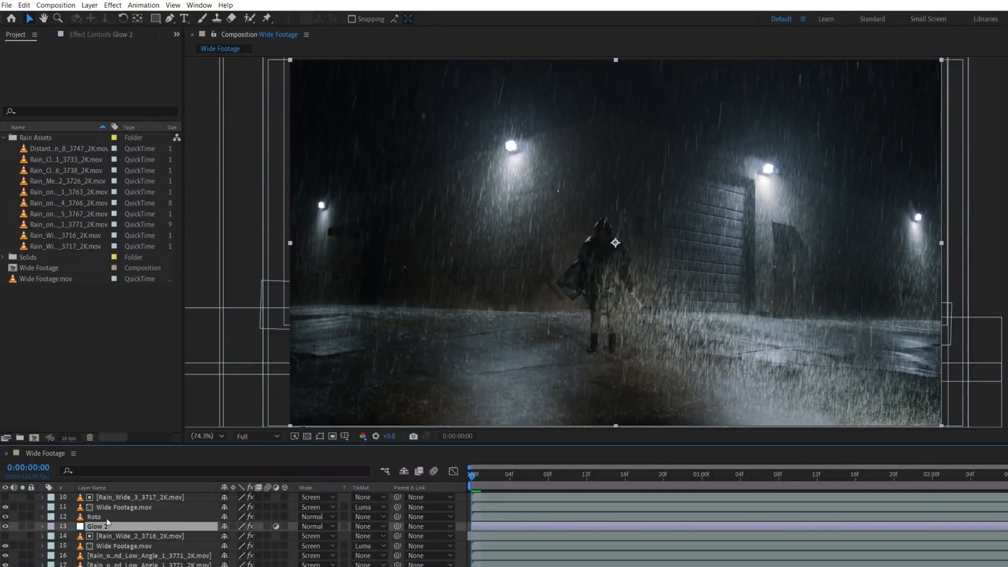
{"action": "left_click", "coordinate": [100, 35]}
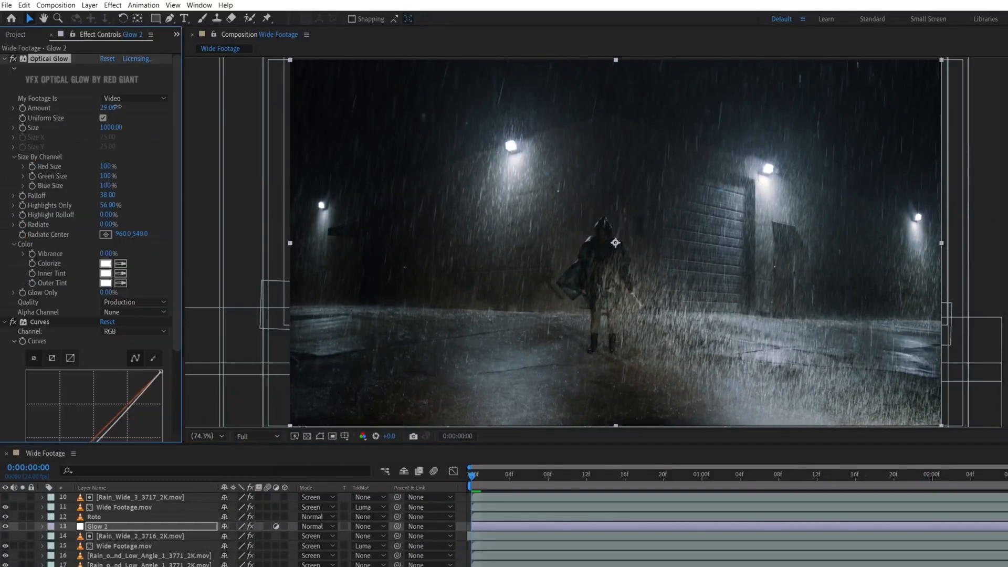
{"action": "left_click_drag", "start_coordinate": [116, 106], "coordinate": [155, 107]}
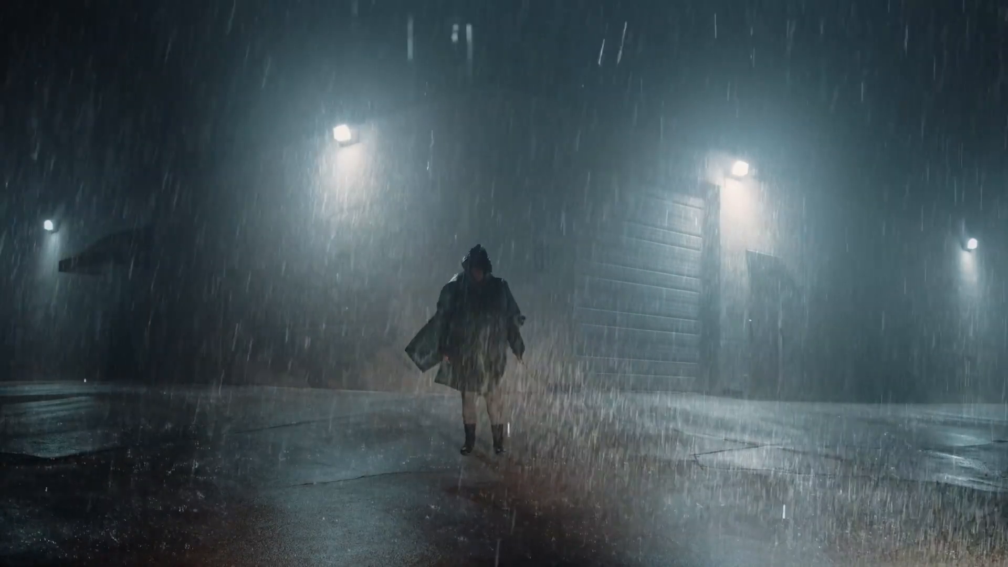